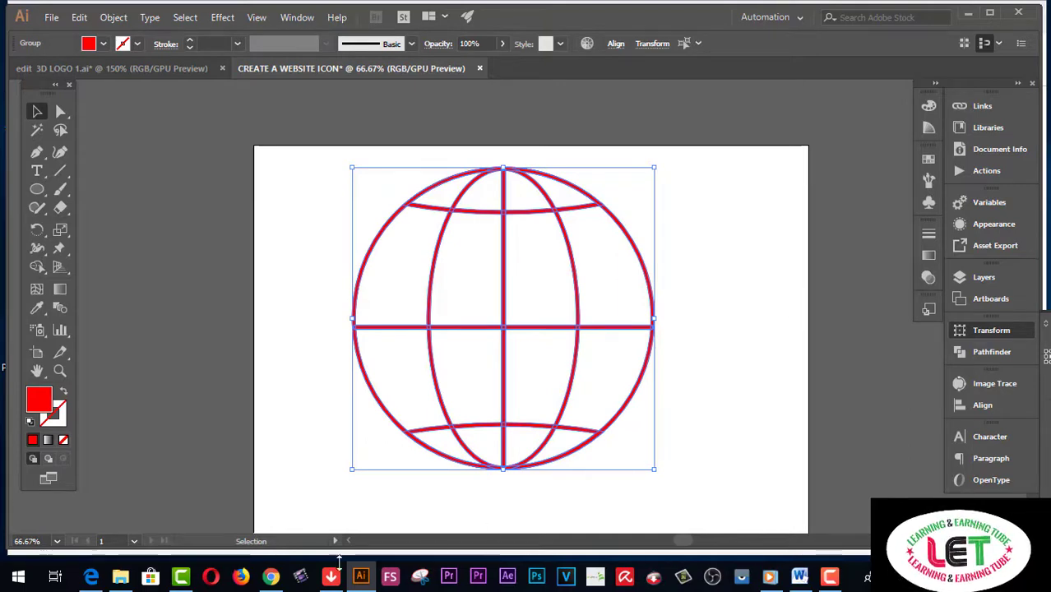
- Switch from Illustrator to the Chrome browser showing the Google home page
click(270, 575)
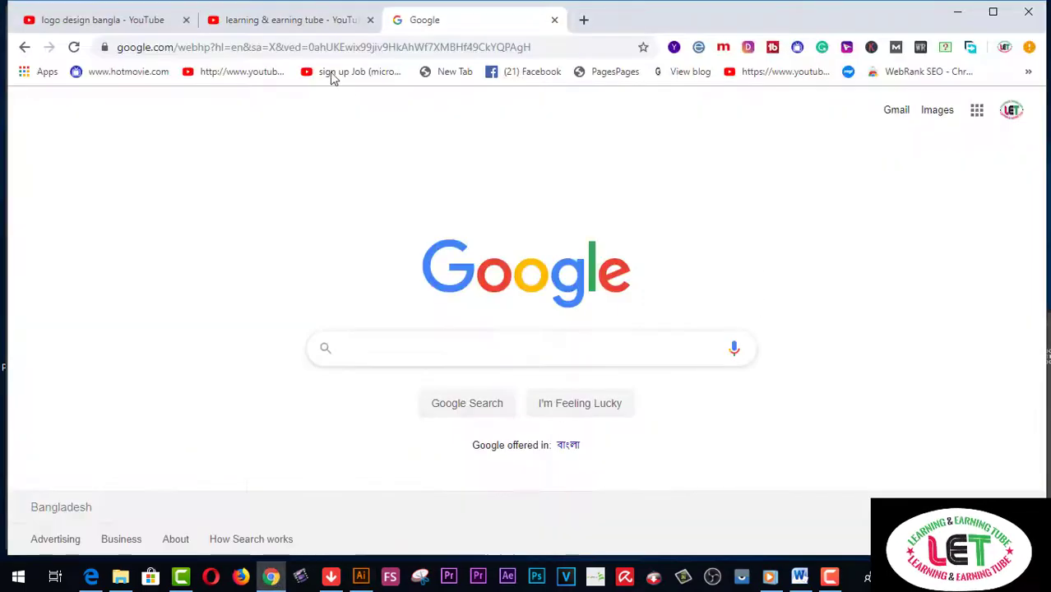
- Open the learning & earning tube YouTube channel and go to its PLAYLISTS page
click(280, 23)
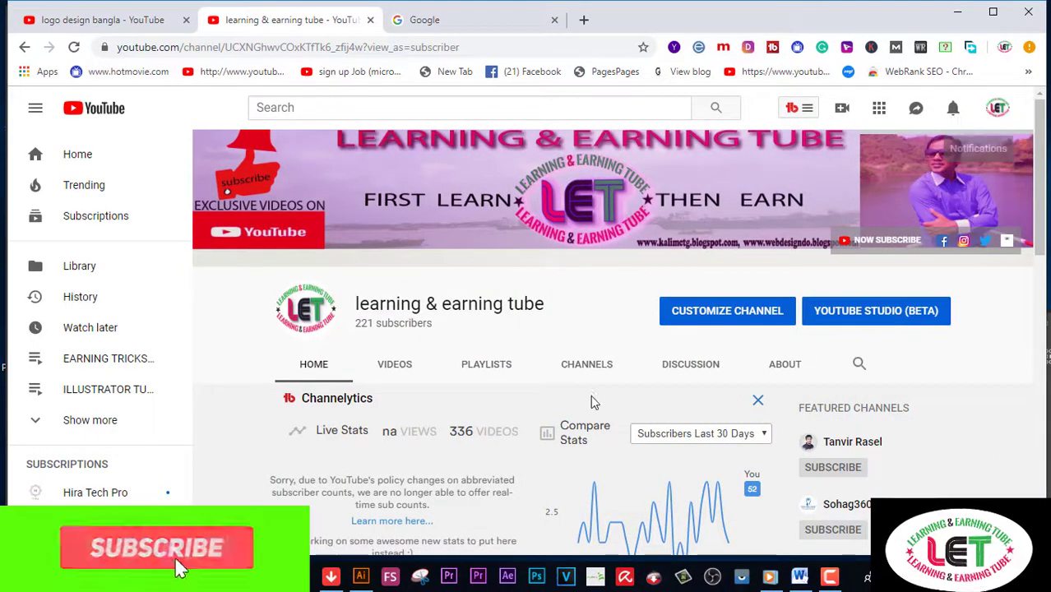
scroll(554, 388, down, 1)
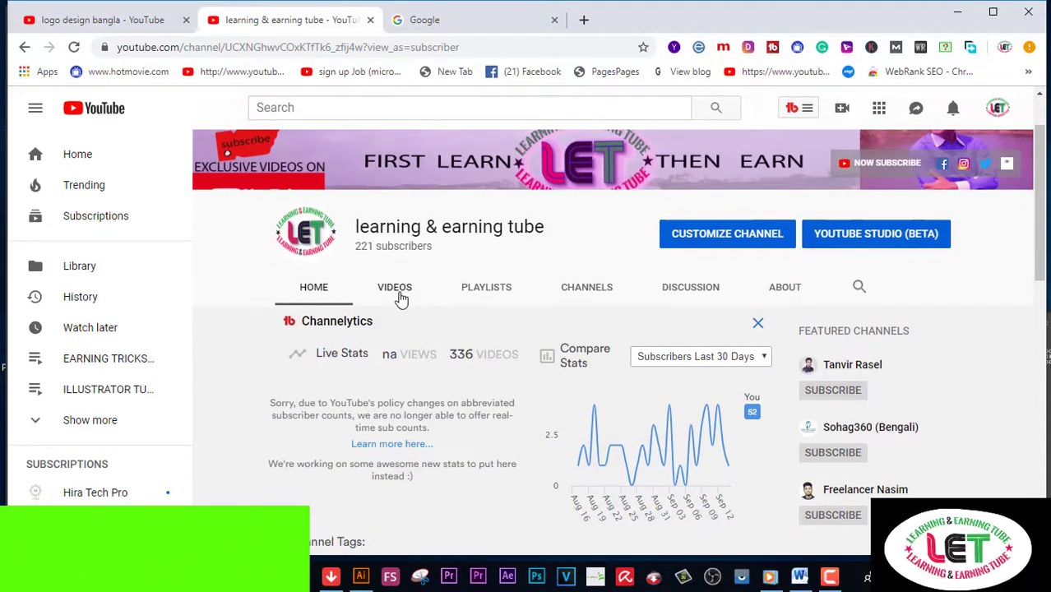
click(473, 292)
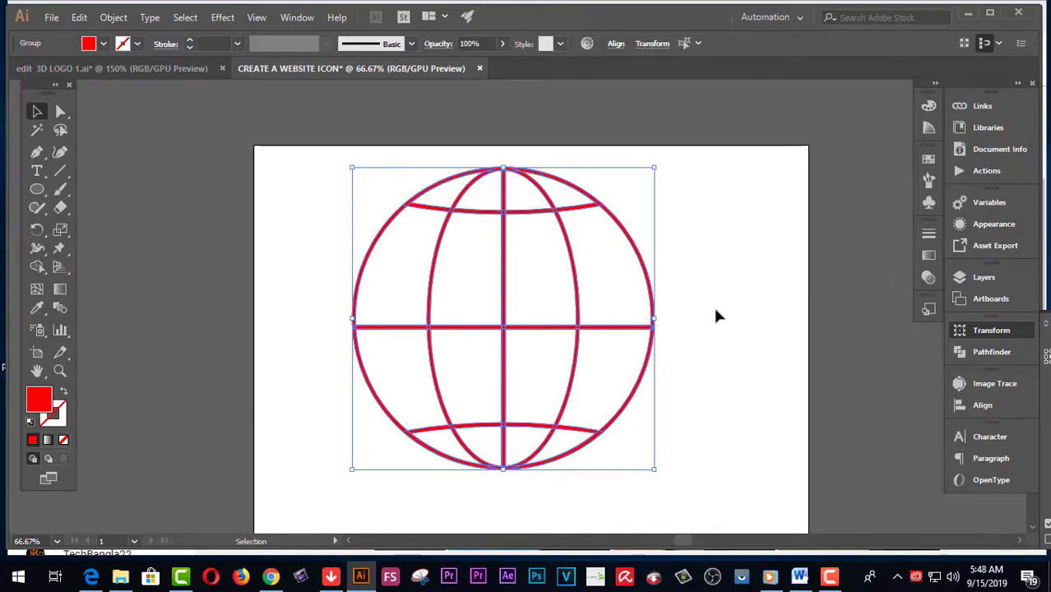
- Deselect the globe and create a 1080 × 1080 px document named WEB ICON
click(356, 207)
click(50, 20)
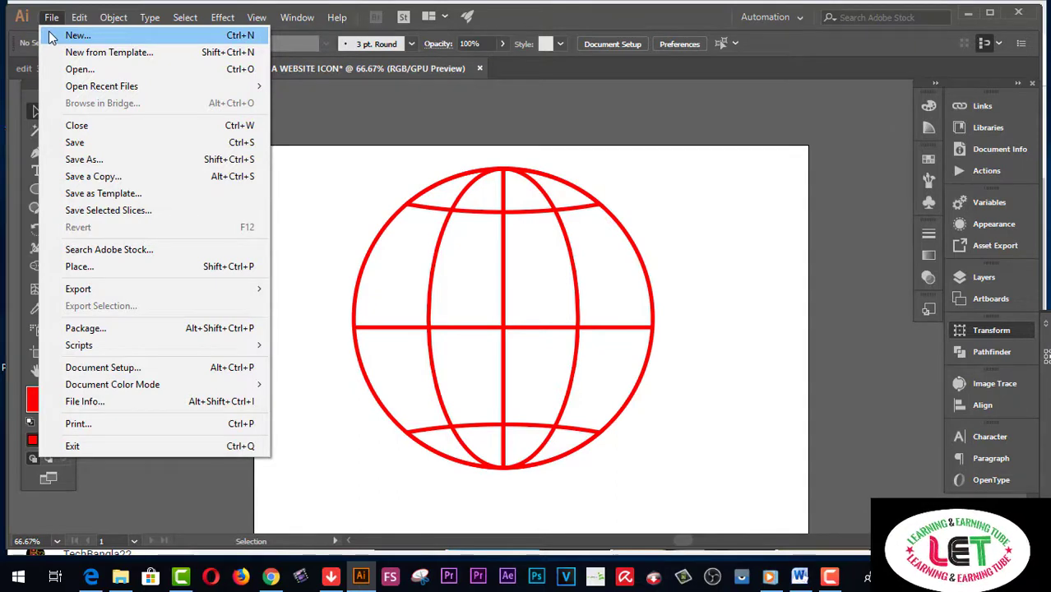
click(77, 35)
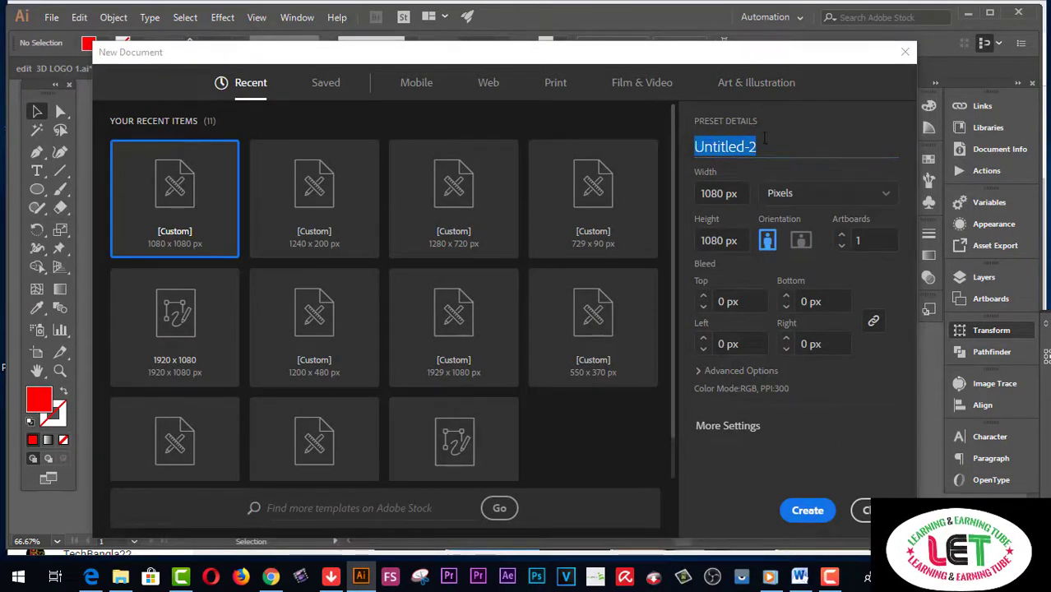
text(WEB ICON)
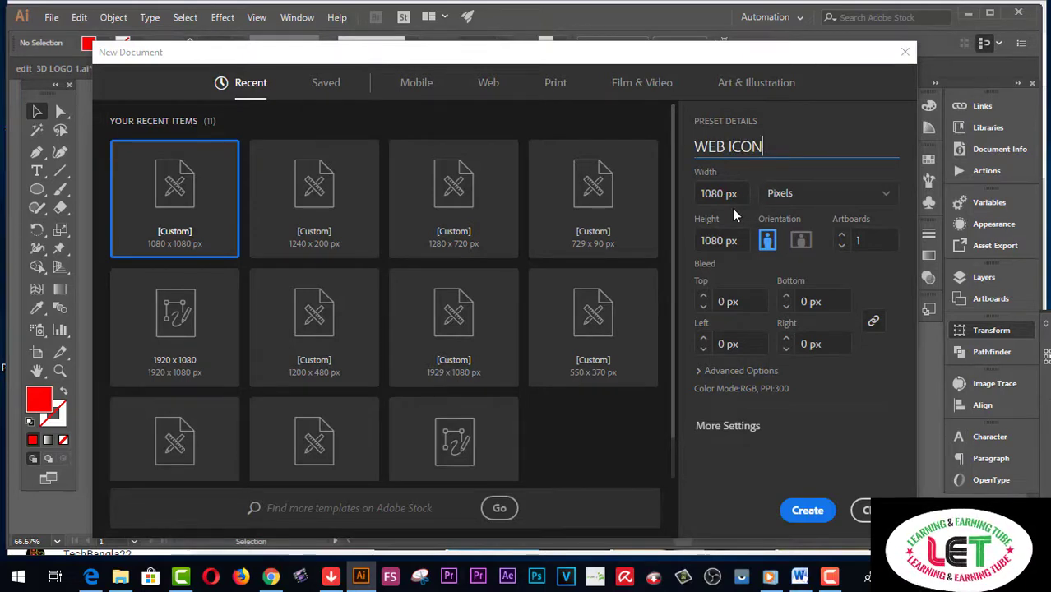
click(727, 240)
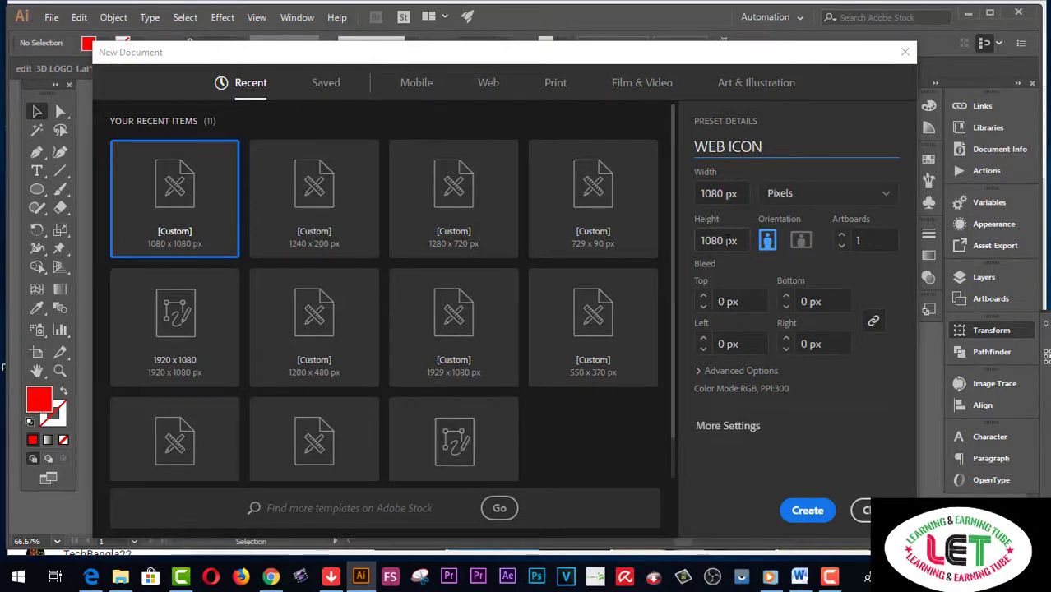
click(808, 510)
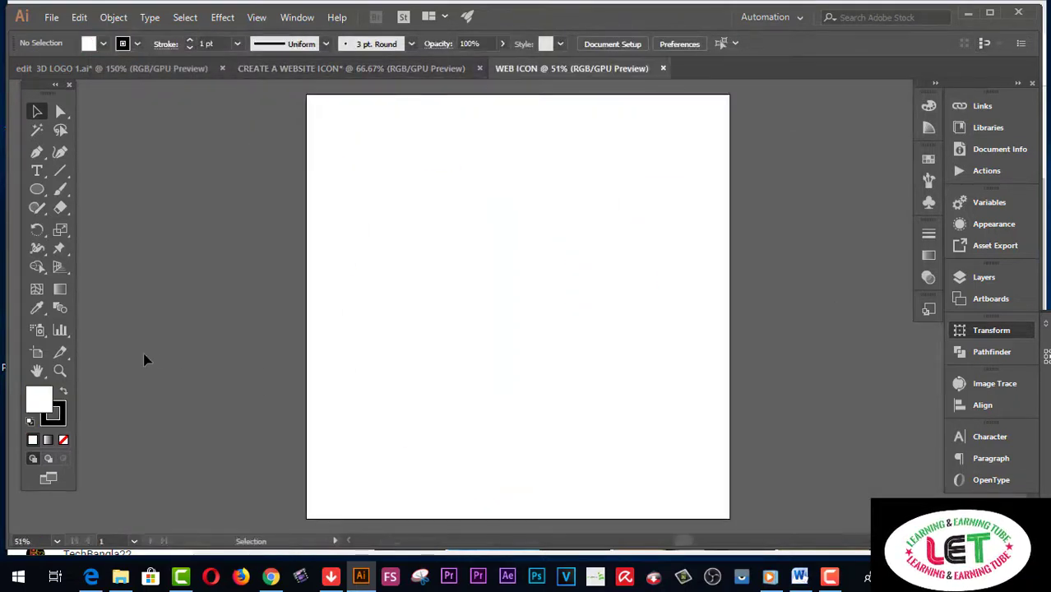
- Draw a large no-fill circle with the Ellipse Tool and give it a 7 pt stroke
click(59, 370)
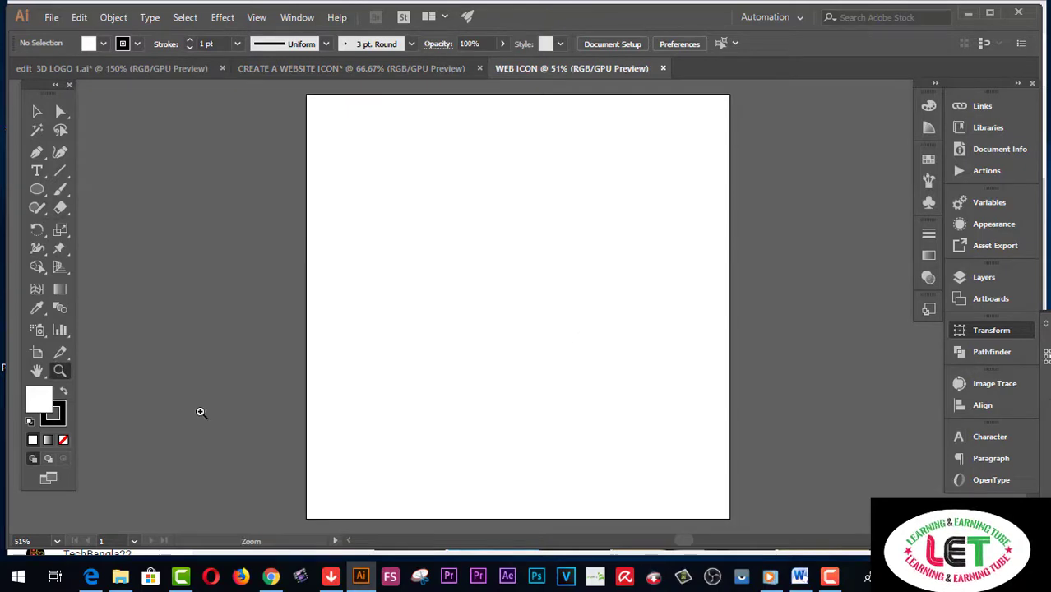
click(63, 441)
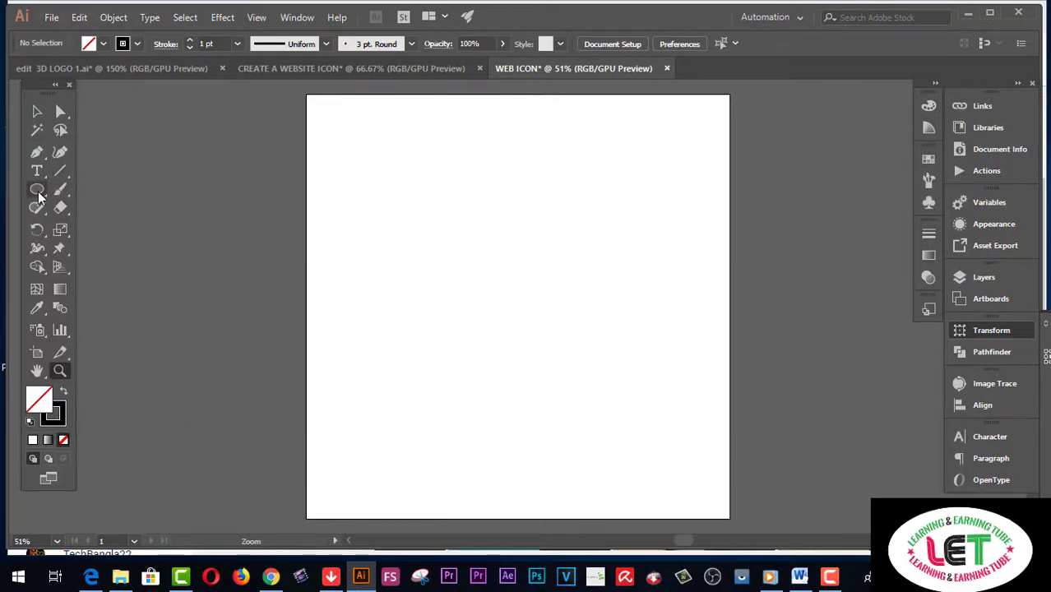
drag(37, 192, 90, 229)
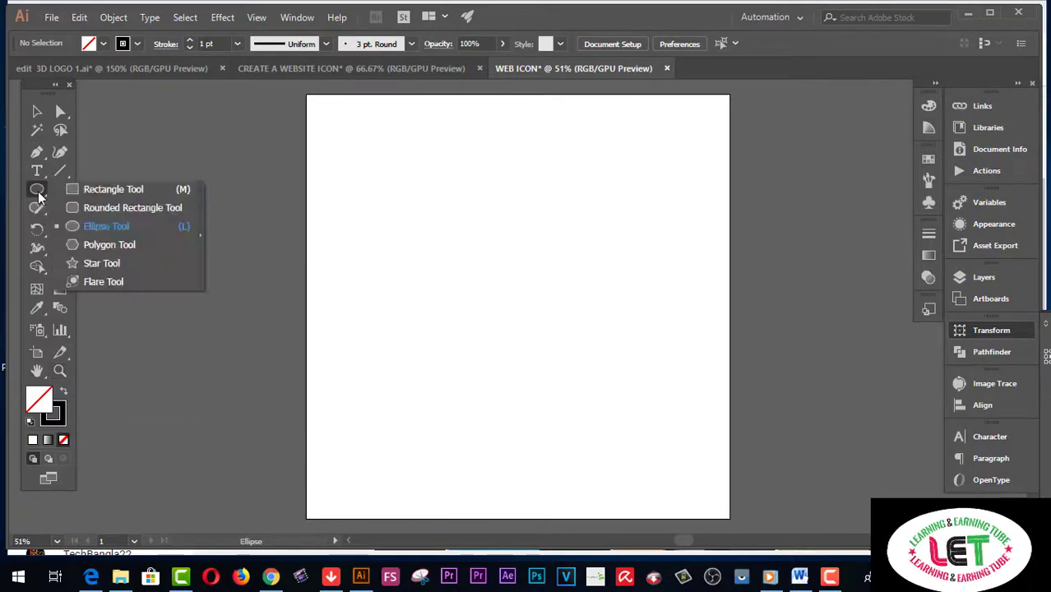
click(90, 229)
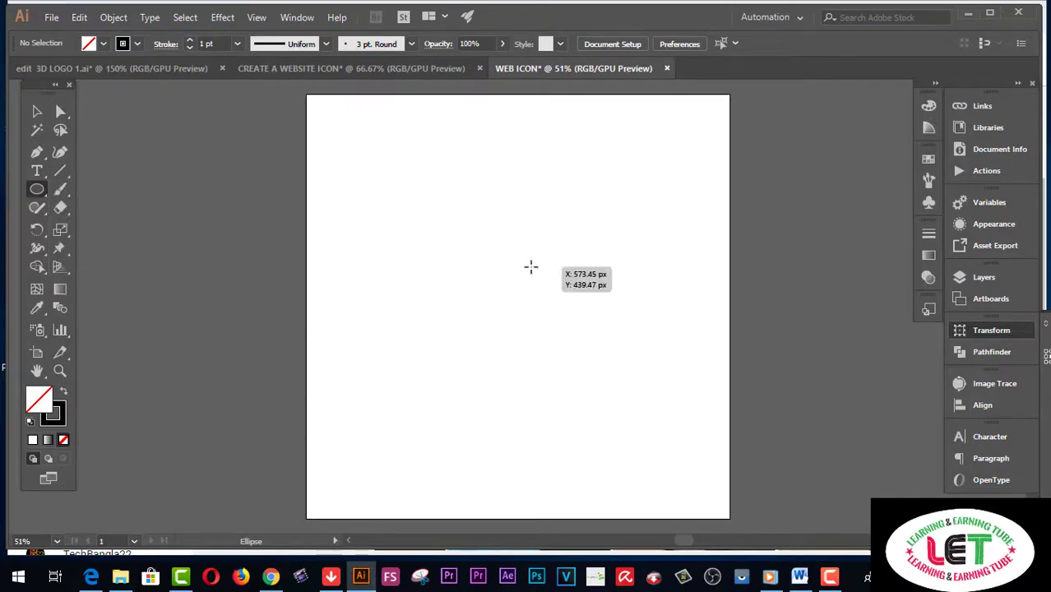
drag(506, 255, 658, 392)
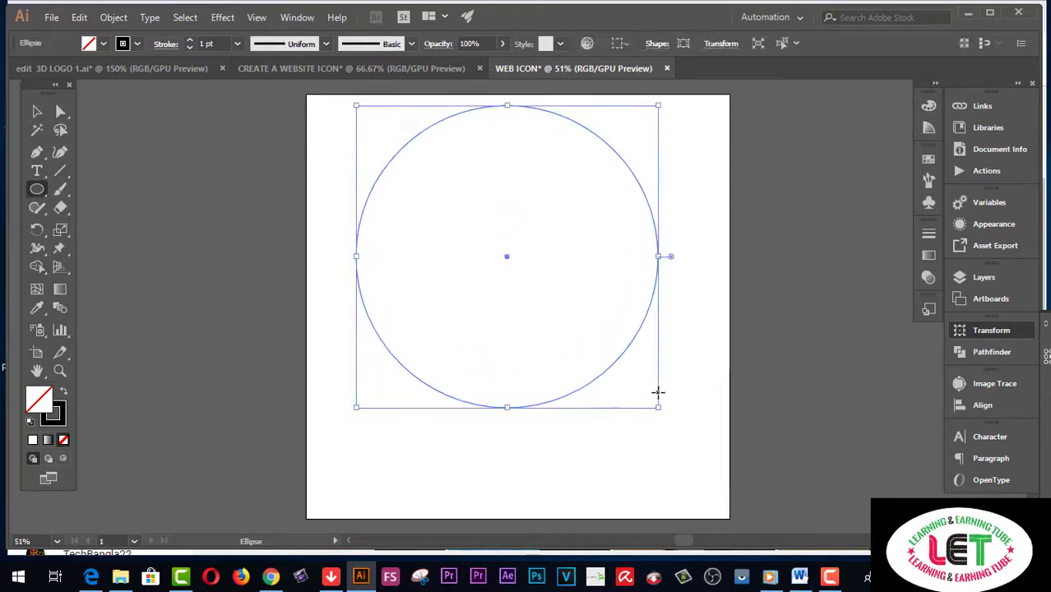
click(190, 41)
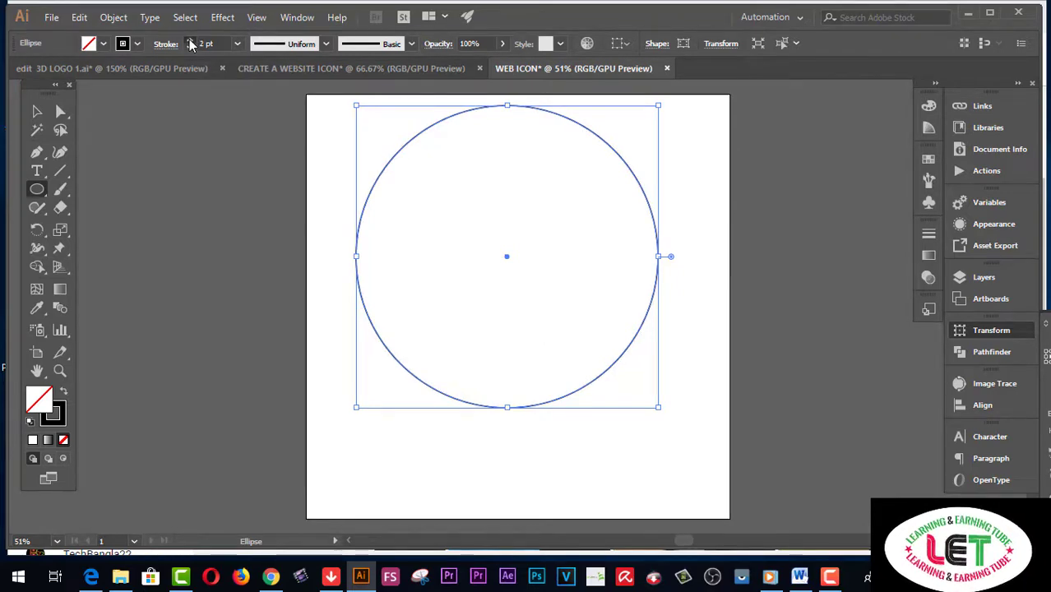
click(190, 41)
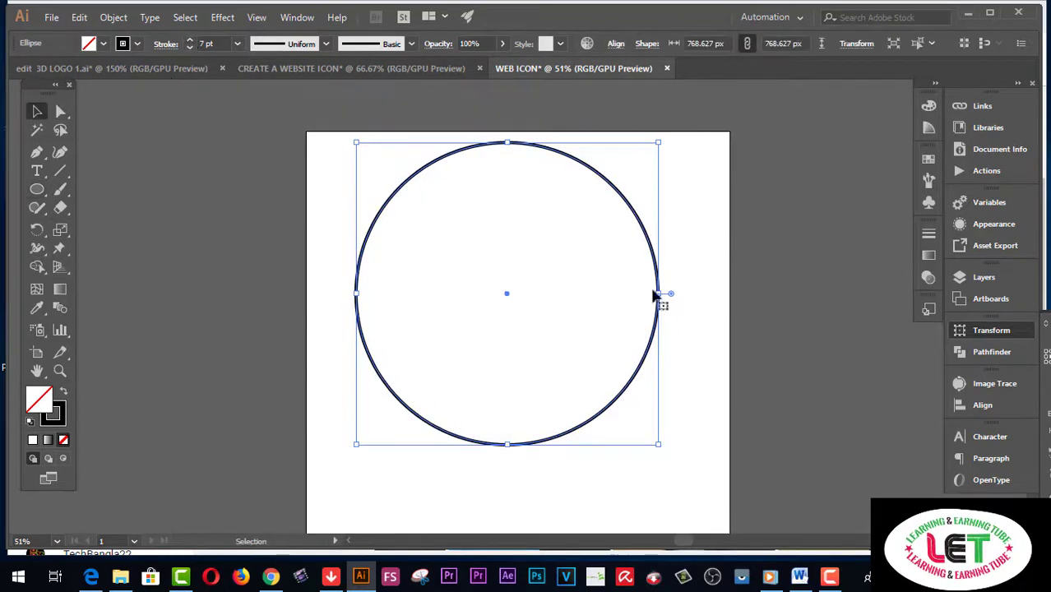
click(222, 18)
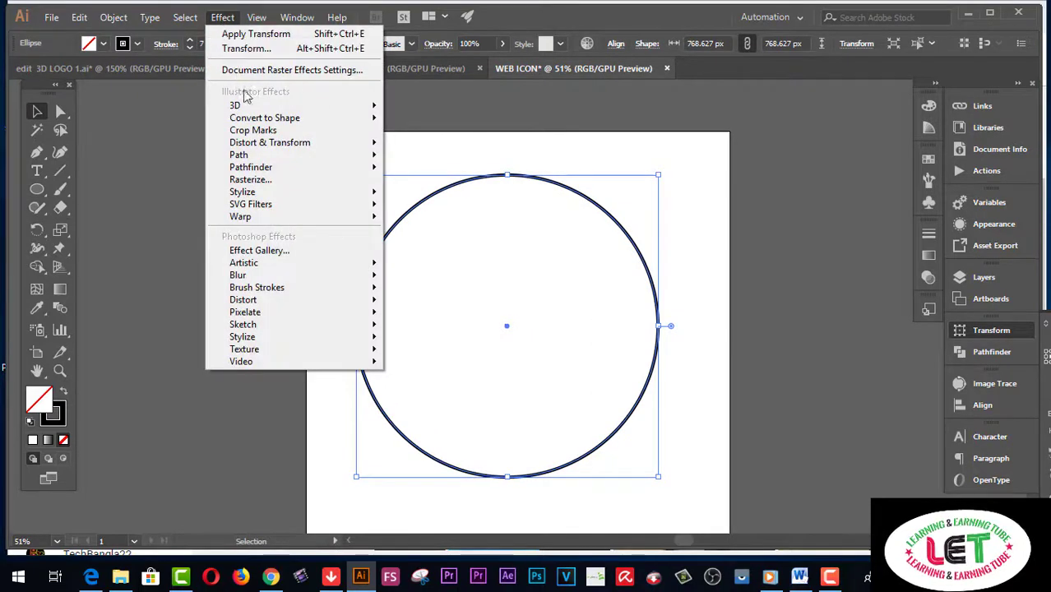
mouse_move(270, 142)
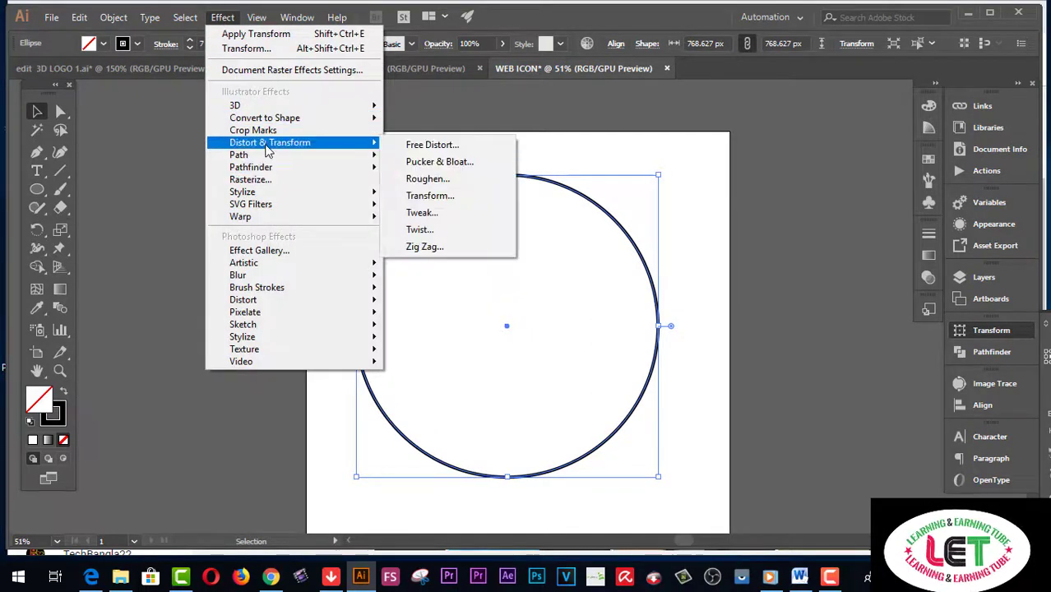
- Apply a Transform effect scaling the circle horizontally to 50%
click(413, 200)
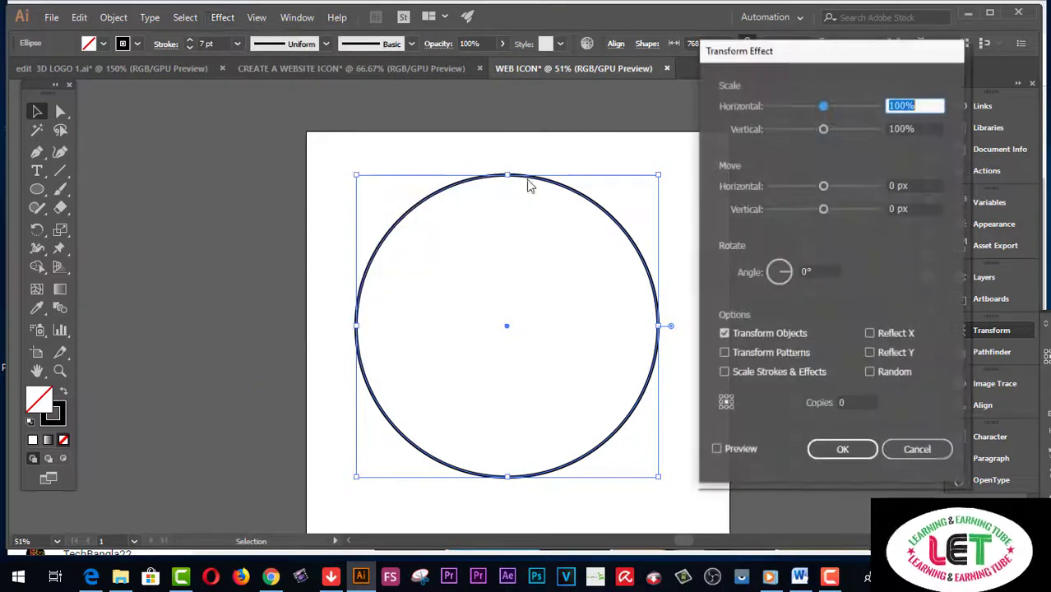
click(716, 450)
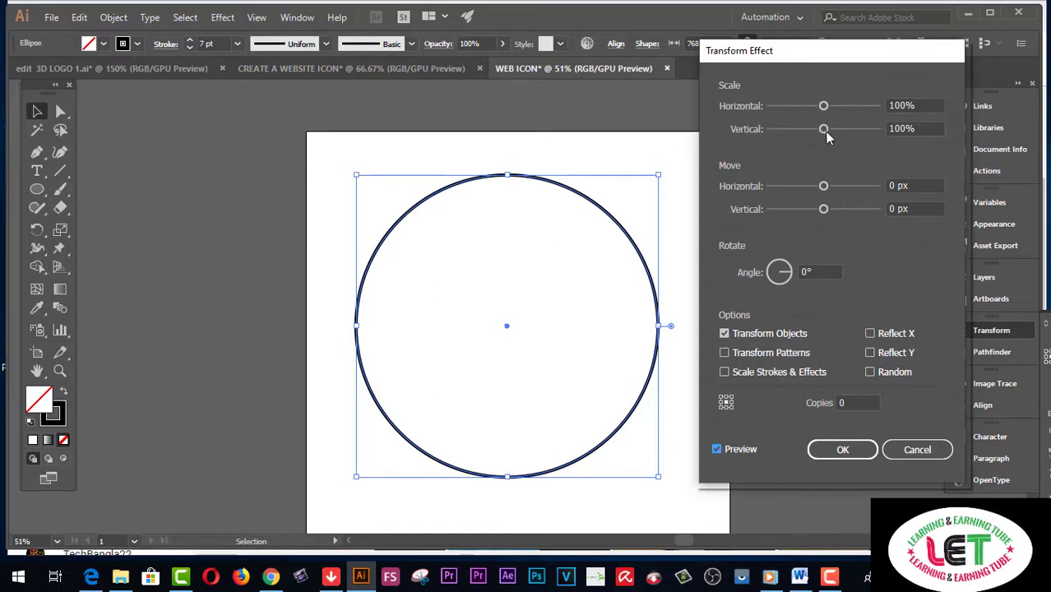
double_click(902, 106)
text(50)
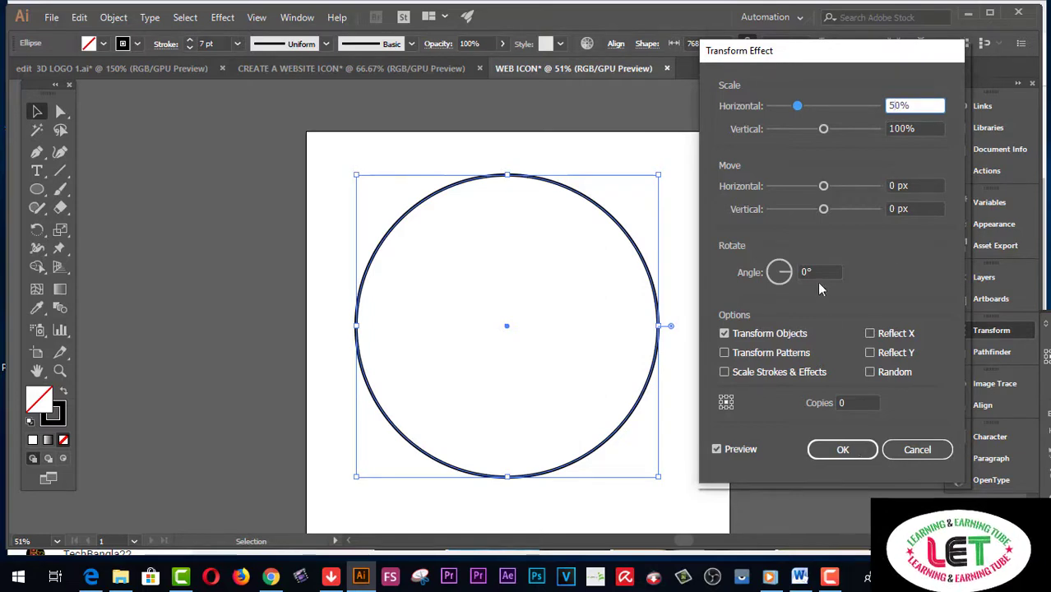
click(859, 453)
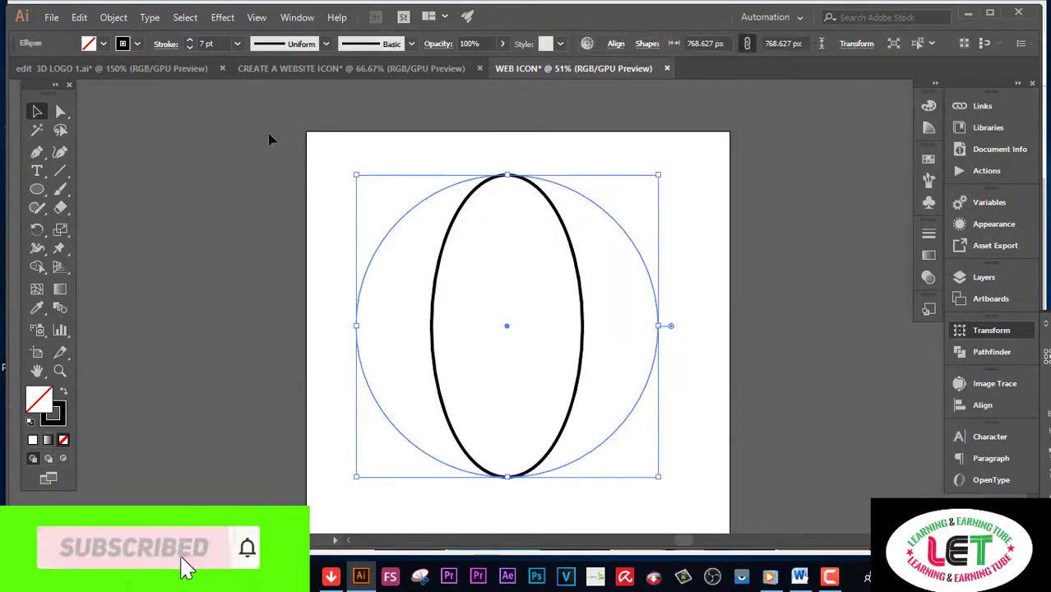
- Set the ellipse's stroke to 10 pt and expand its appearance into a path
text(10)
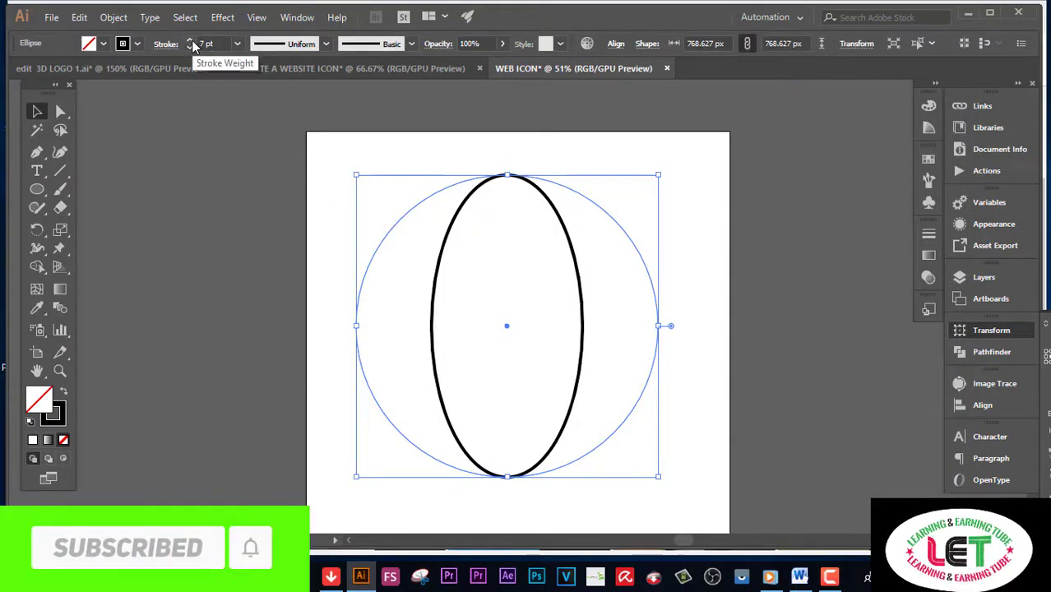
key(Return)
right_click(579, 280)
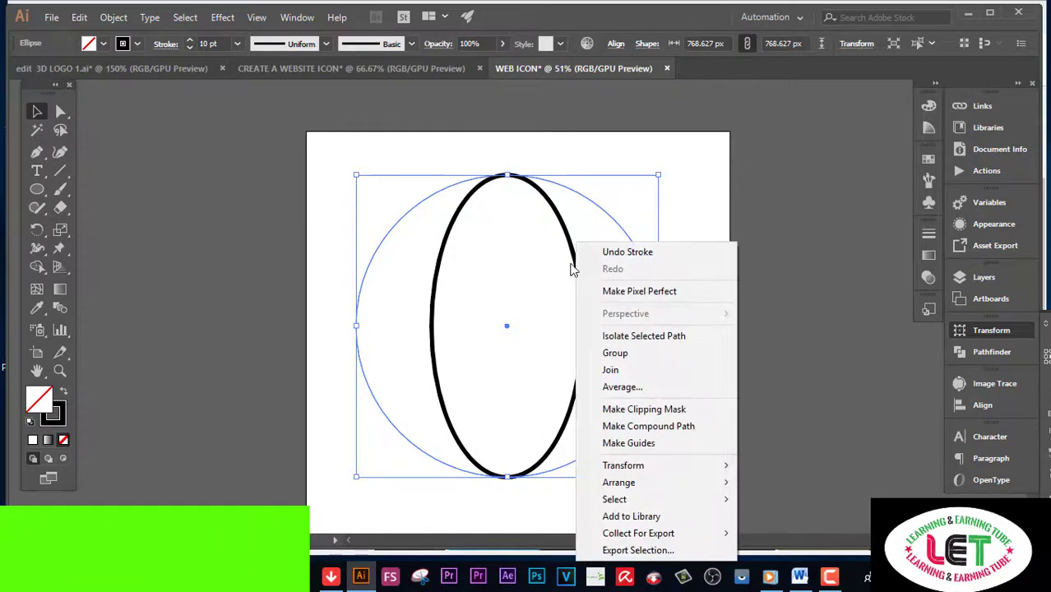
click(112, 17)
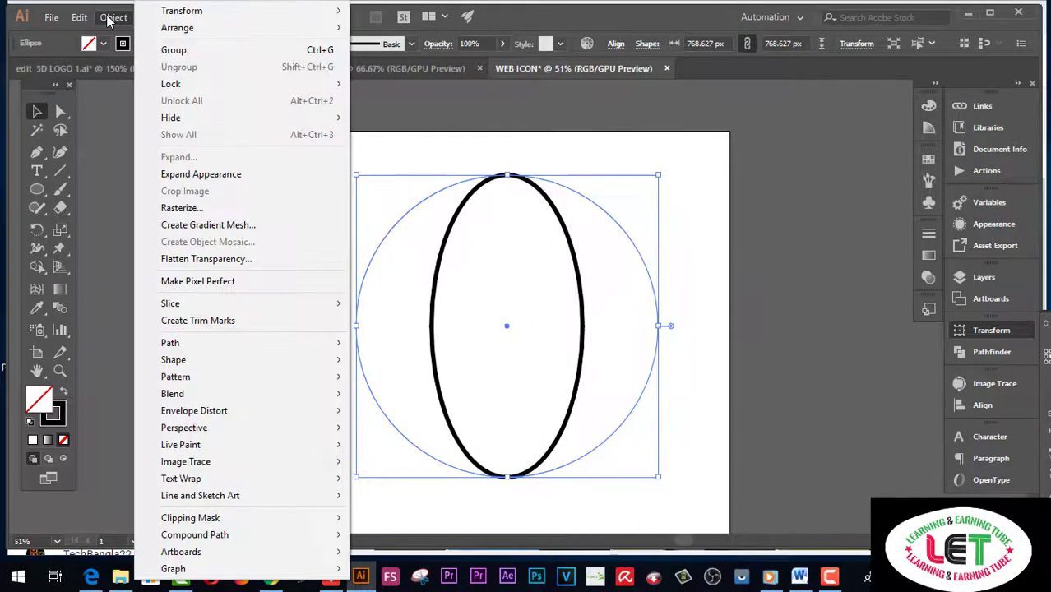
click(174, 174)
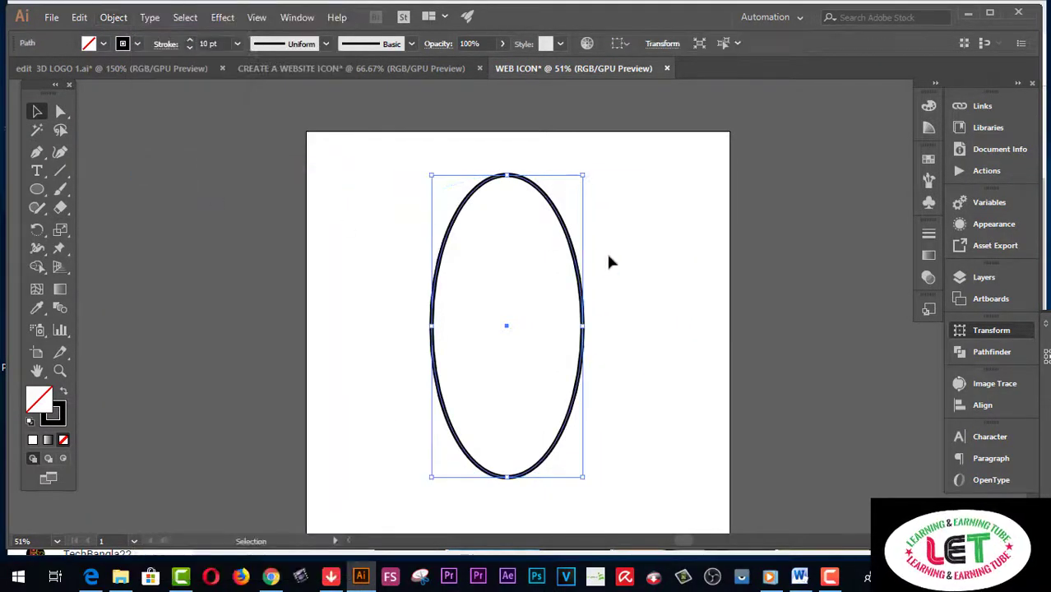
click(632, 279)
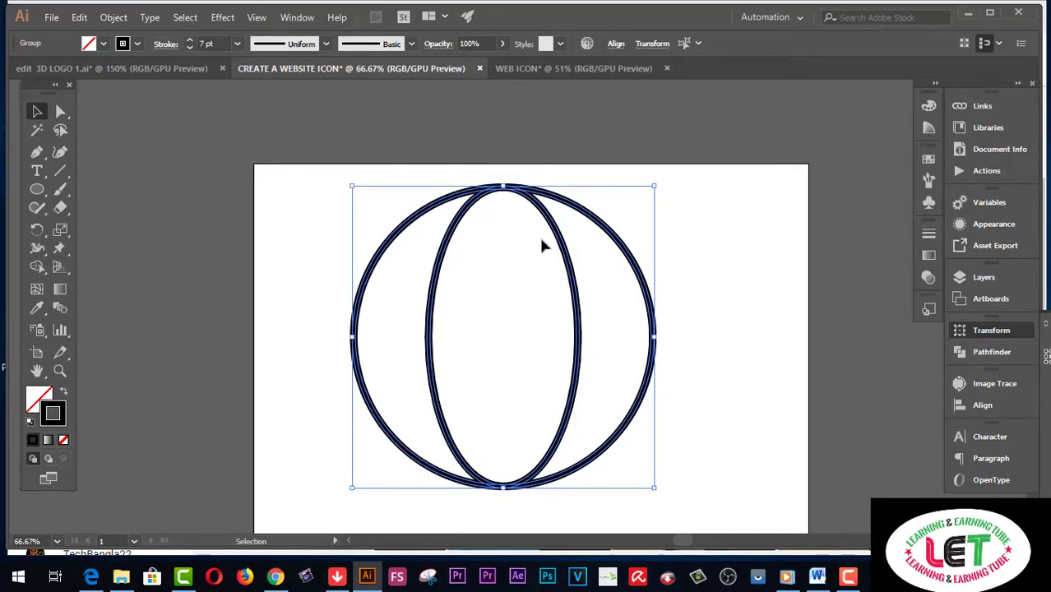
- Confirm Snap to Point is on, deselect, and select the Ellipse Tool
click(256, 18)
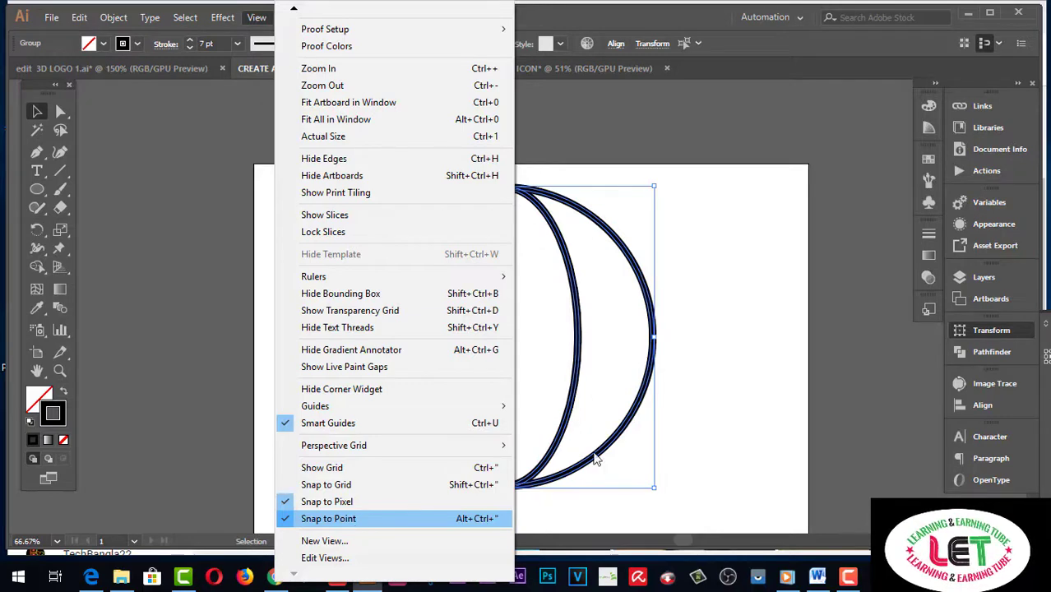
click(689, 382)
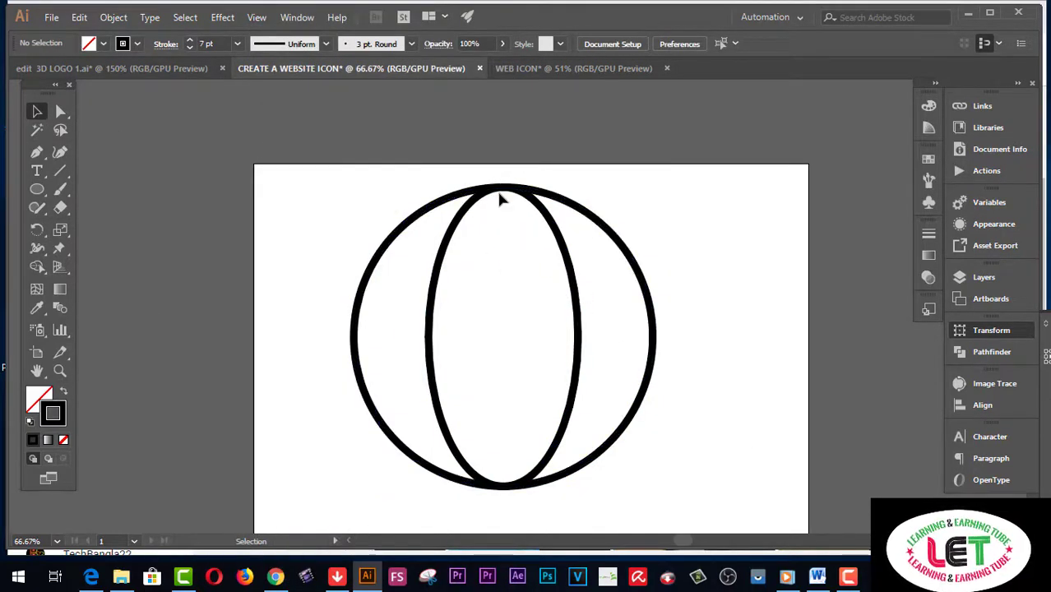
drag(37, 189, 105, 236)
click(104, 236)
scroll(652, 324, up, 1)
scroll(653, 324, up, 1)
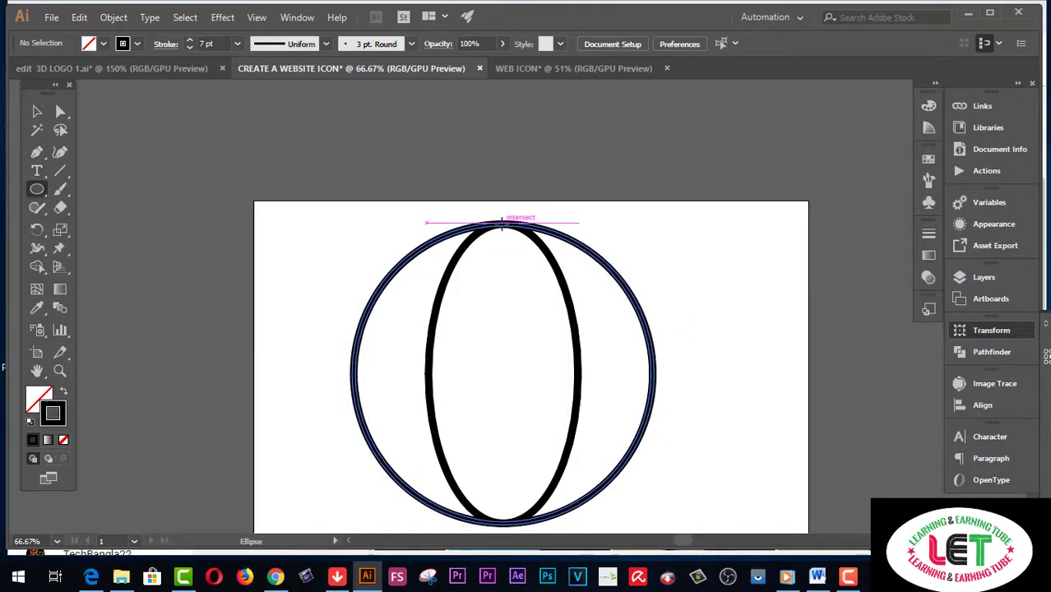
- Draw a 590 × 80 px flat ellipse at the circle's top and paste a copy in front
drag(502, 223, 655, 242)
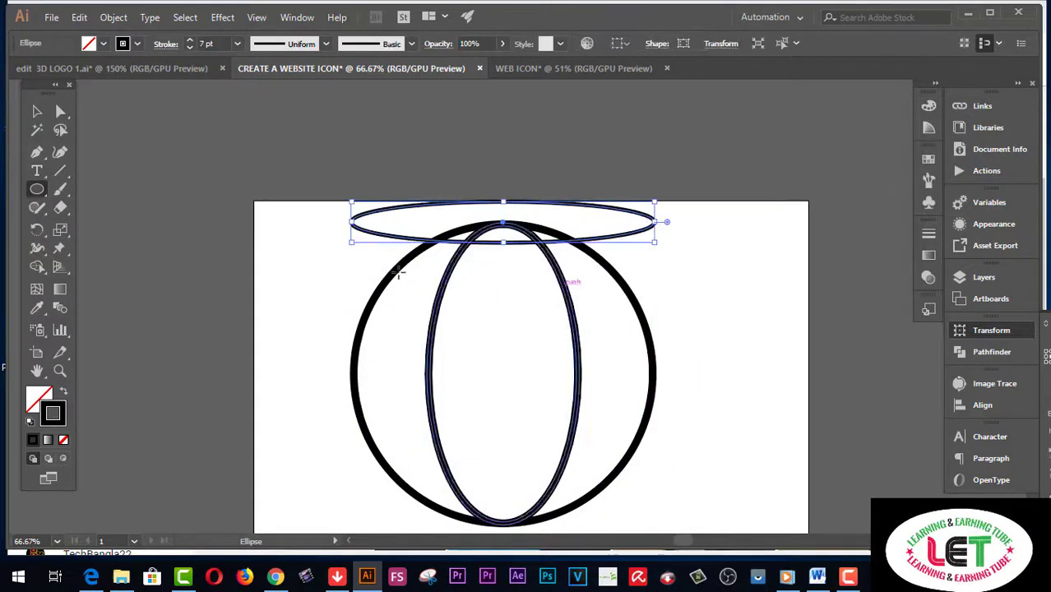
click(79, 17)
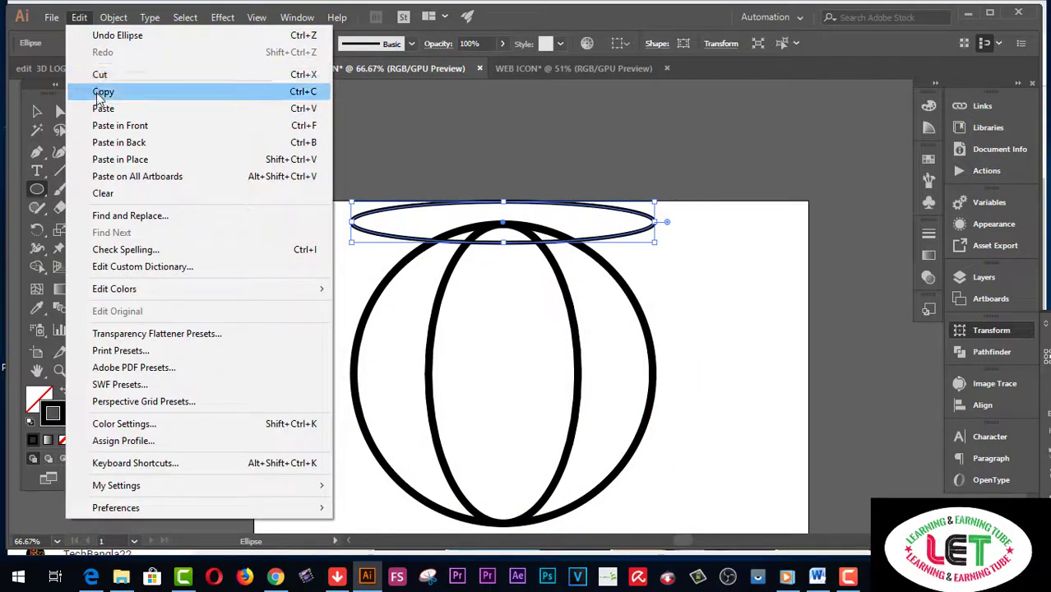
click(100, 91)
click(79, 17)
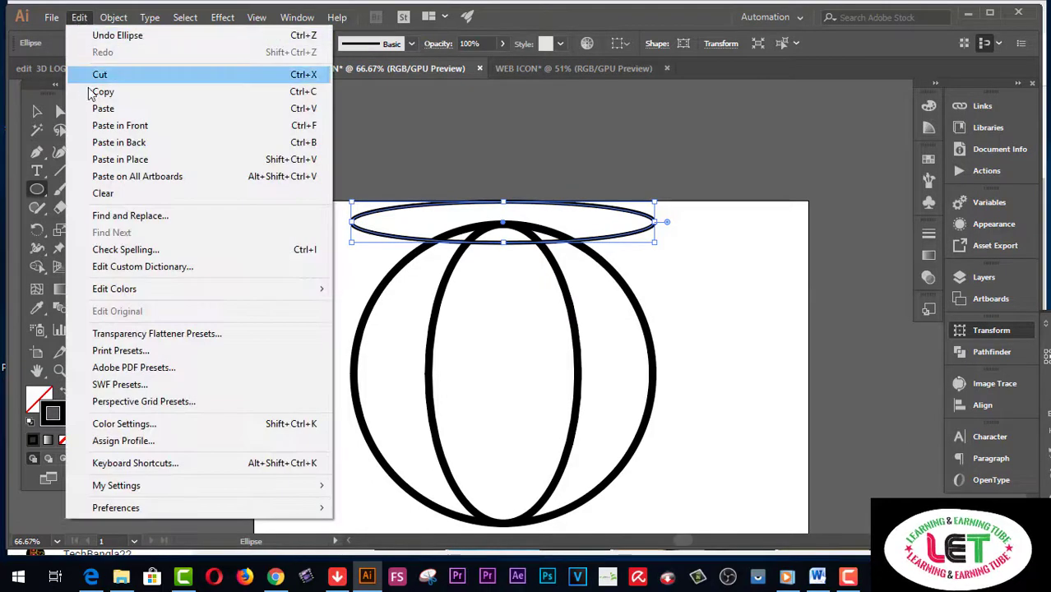
click(95, 126)
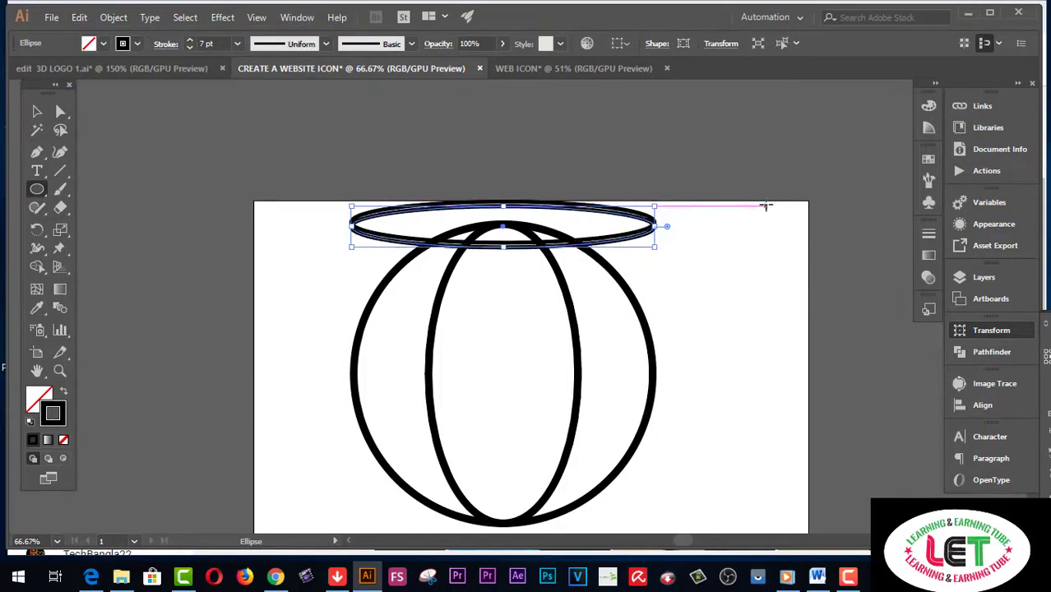
- Nudge the copied ellipse down with arrow keys to the circle's bottom
key(shift+Down)
key(shift+Down)
key(shift+Down)
key(Down)
key(Down)
key(Down)
key(Down)
key(Down)
key(Down)
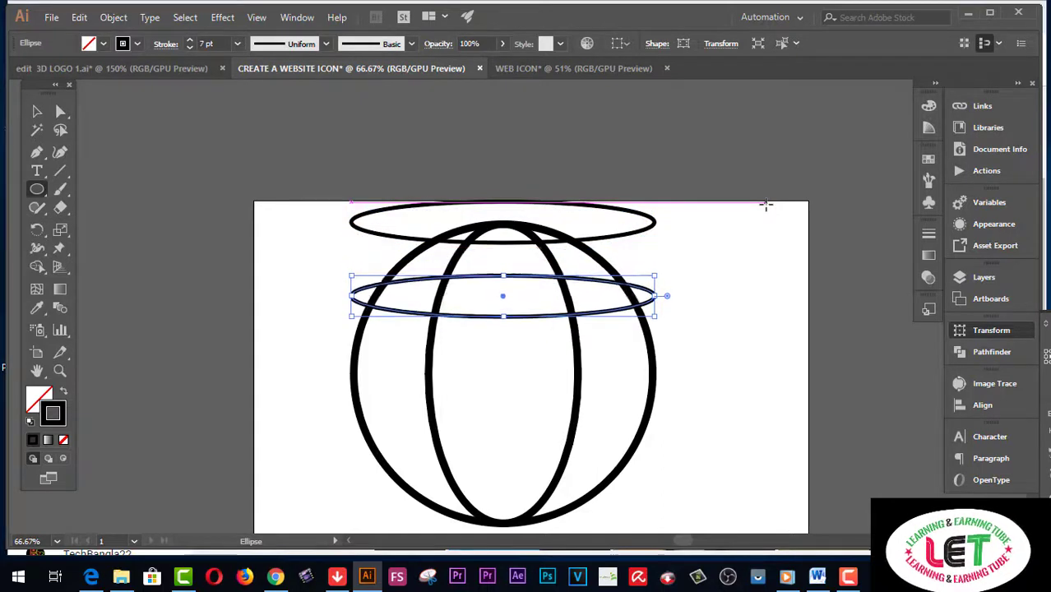
key(Down)
key(Down)
key(Down)
key(Down)
key(Down)
key(Down)
key(Down)
key(Down)
key(Down)
key(Down)
key(Down)
key(Down)
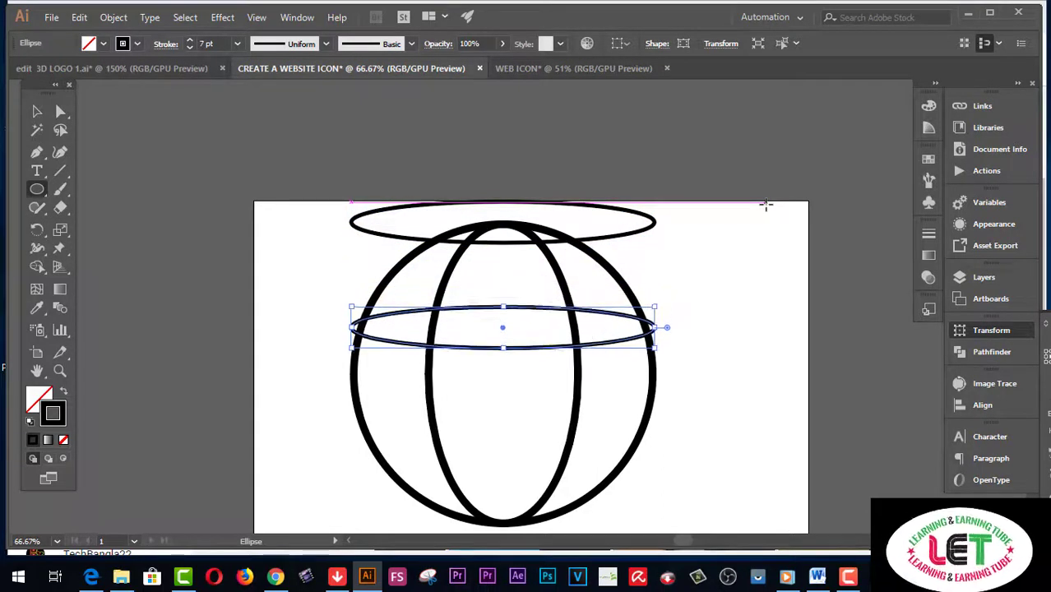
key(v)
scroll(700, 427, down, 1)
key(shift+Down)
key(shift+Down)
key(shift+Down)
key(Down)
key(Down)
key(Down)
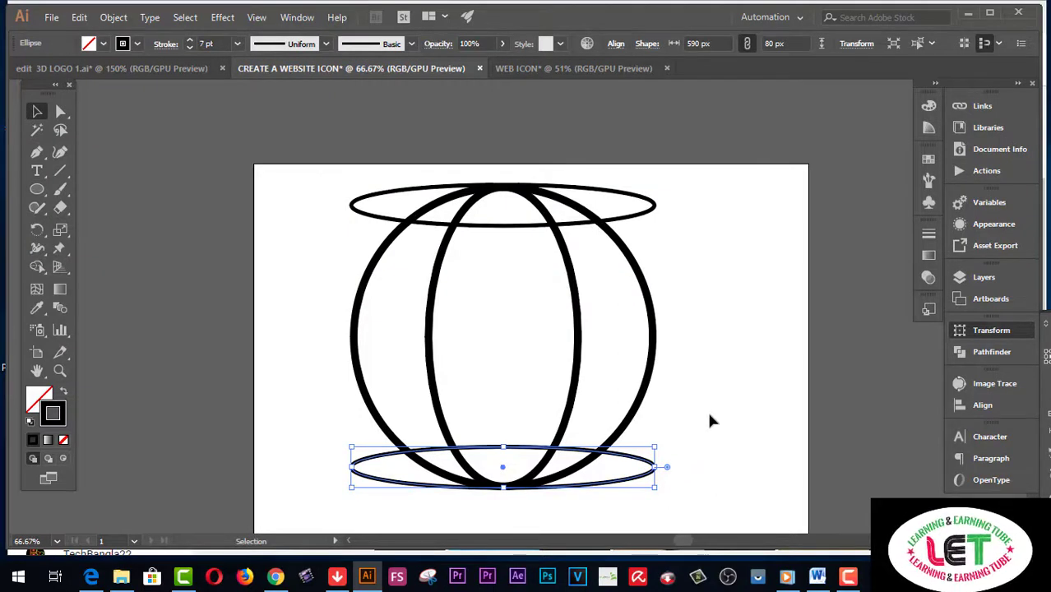
click(714, 435)
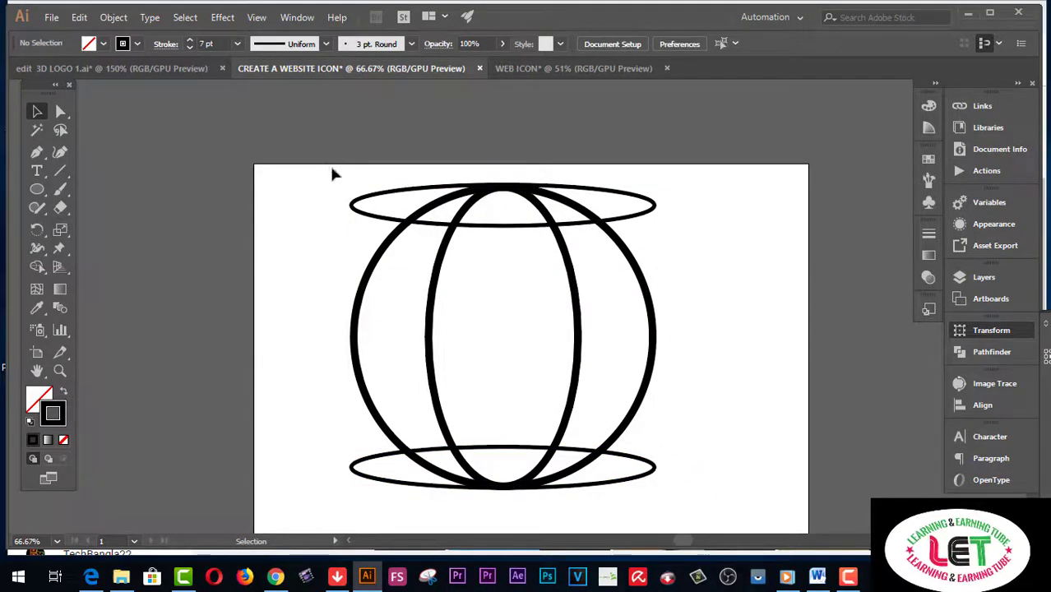
- Select the globe circle together with both flat ellipses
click(364, 211)
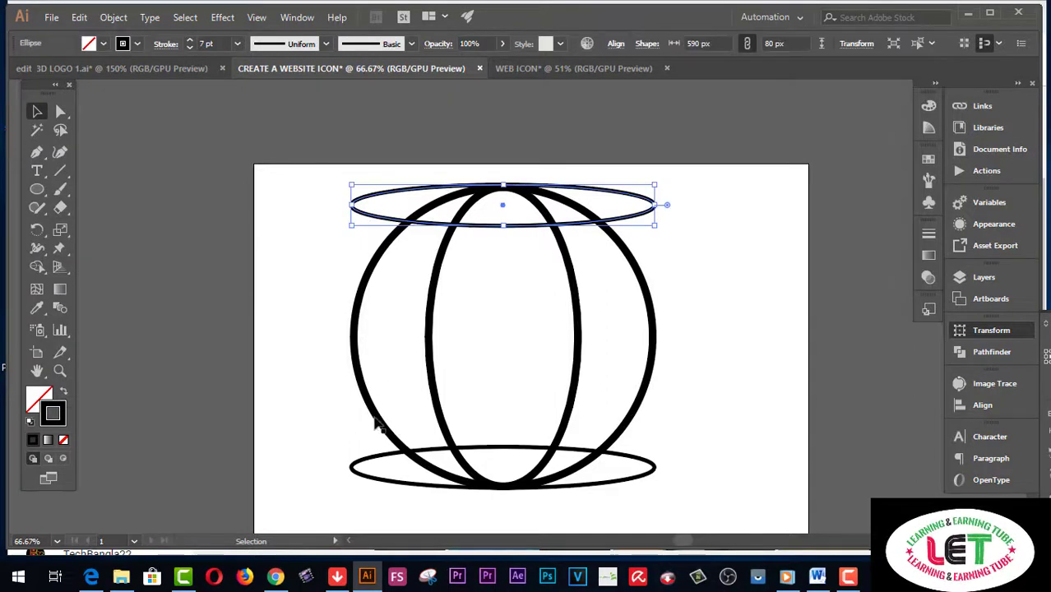
shift+click(373, 461)
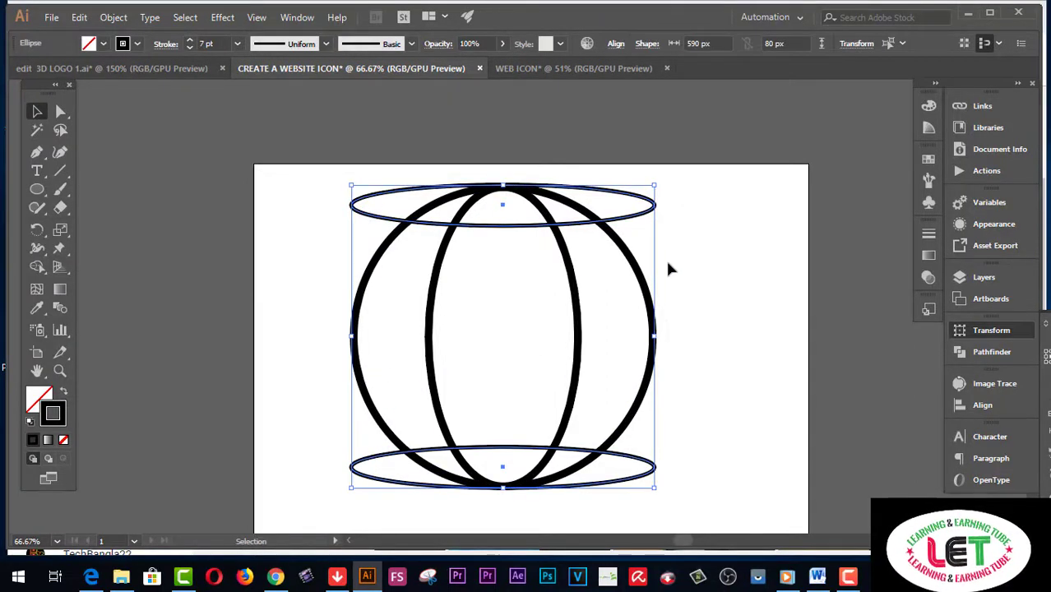
key(a)
key(v)
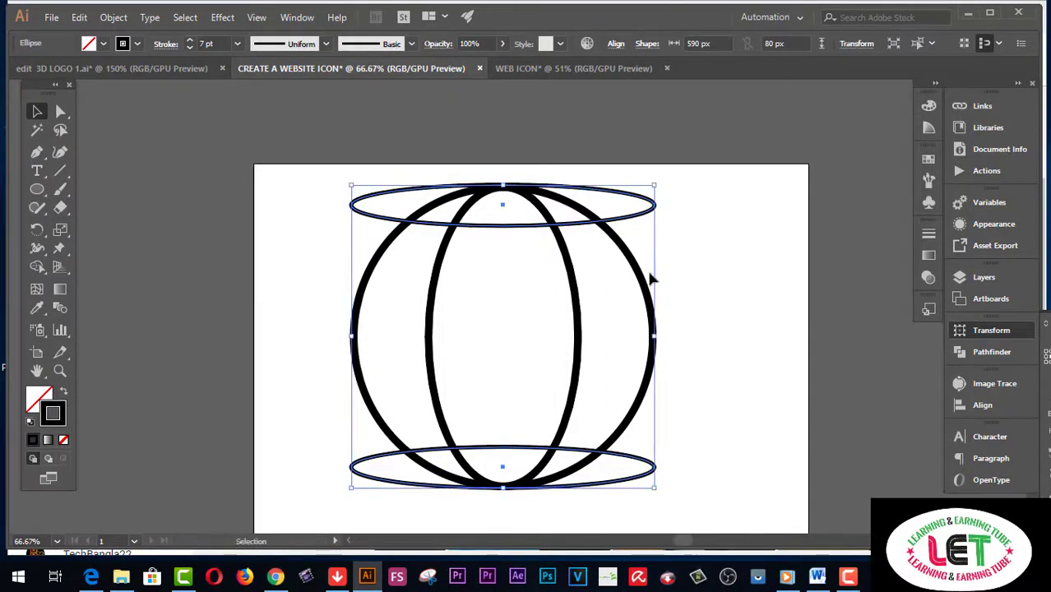
click(707, 256)
drag(656, 203, 680, 427)
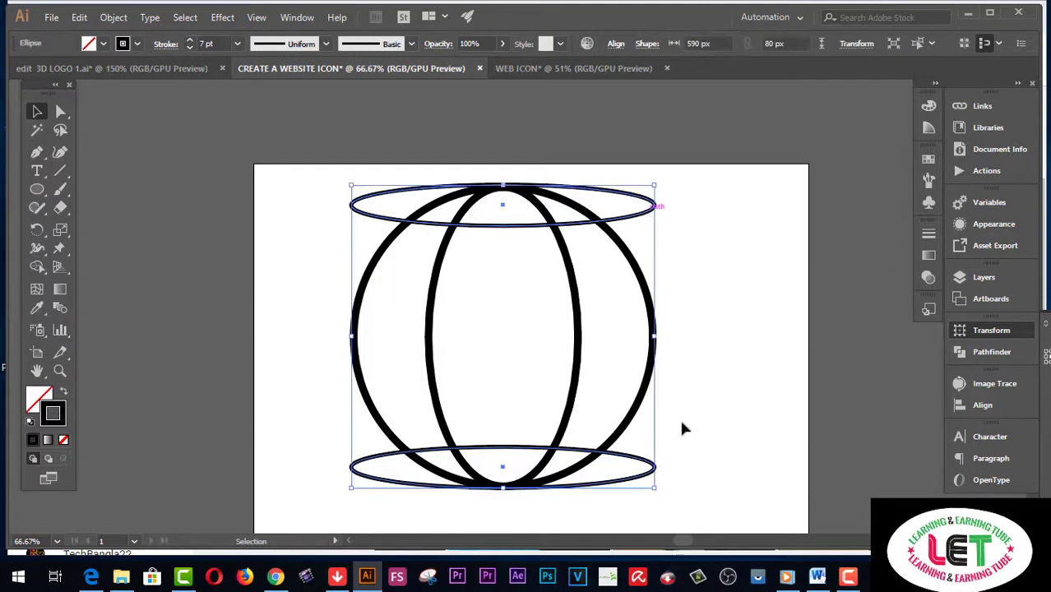
click(718, 444)
drag(706, 332, 355, 342)
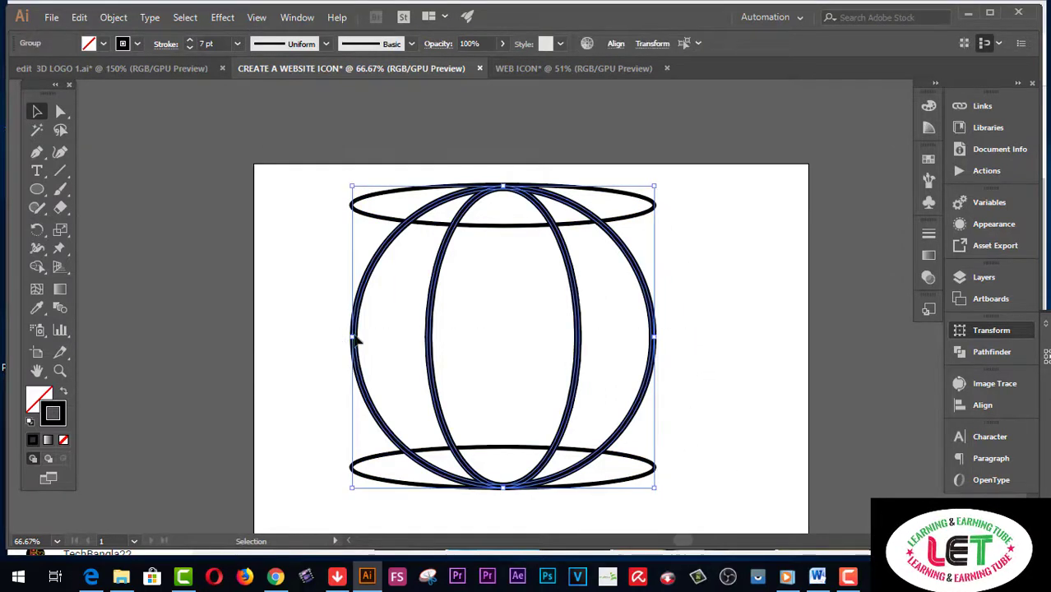
- Vertically centre-align all the globe shapes to each other
drag(694, 487, 320, 181)
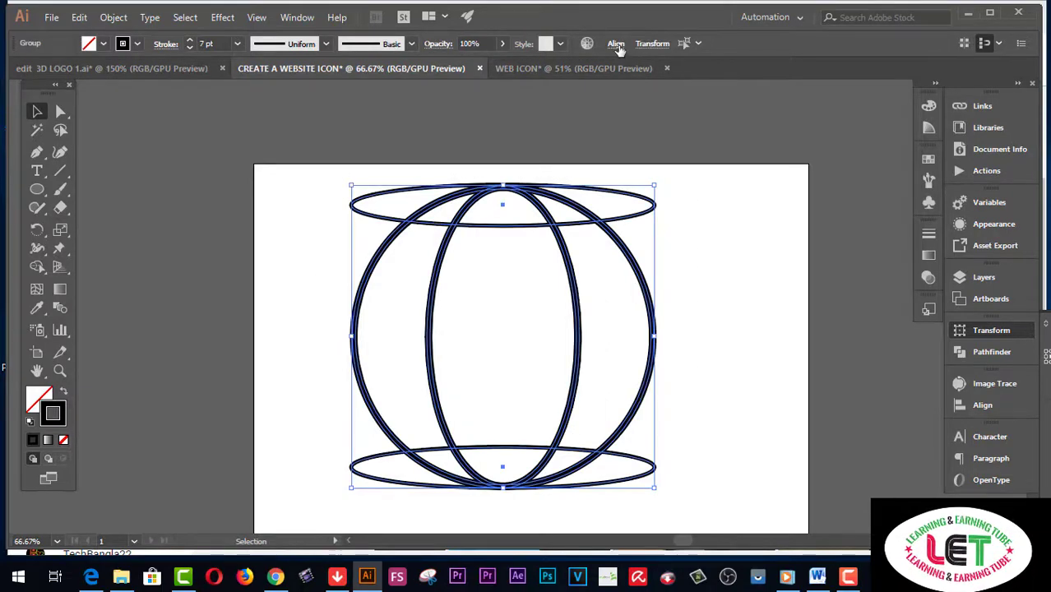
click(616, 46)
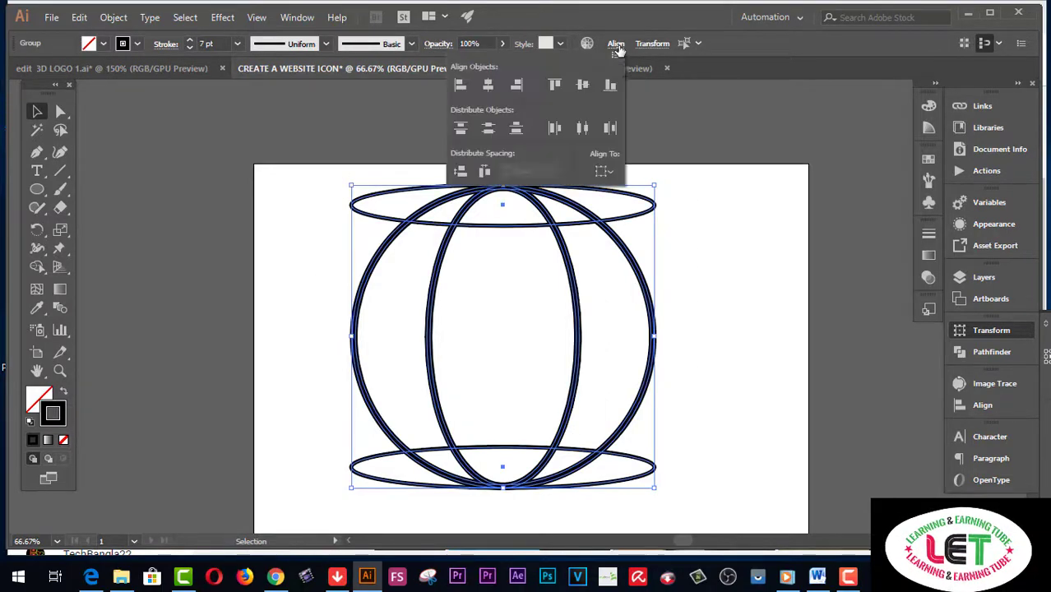
click(581, 86)
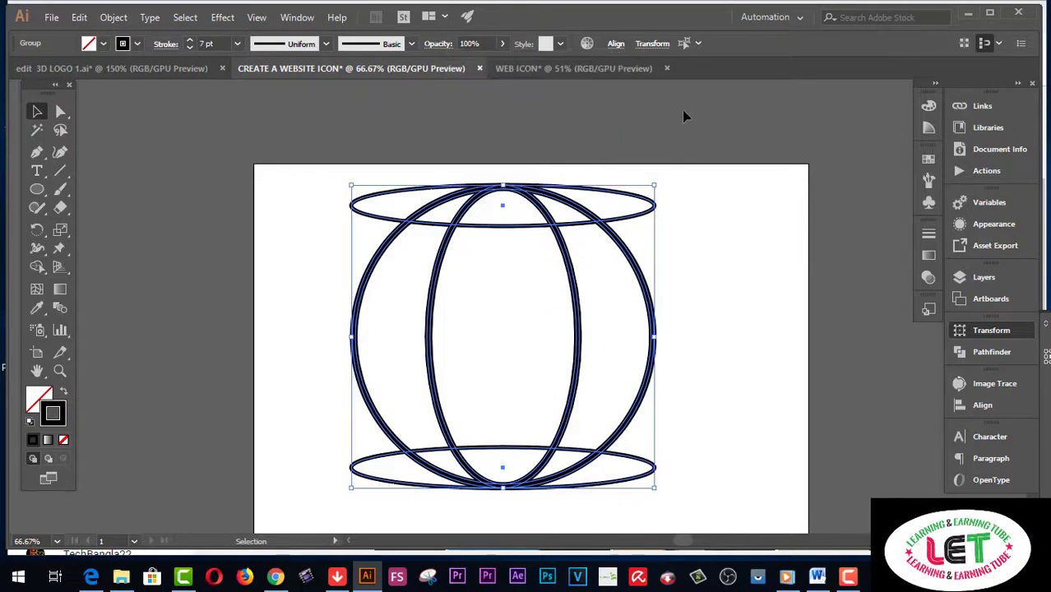
click(712, 247)
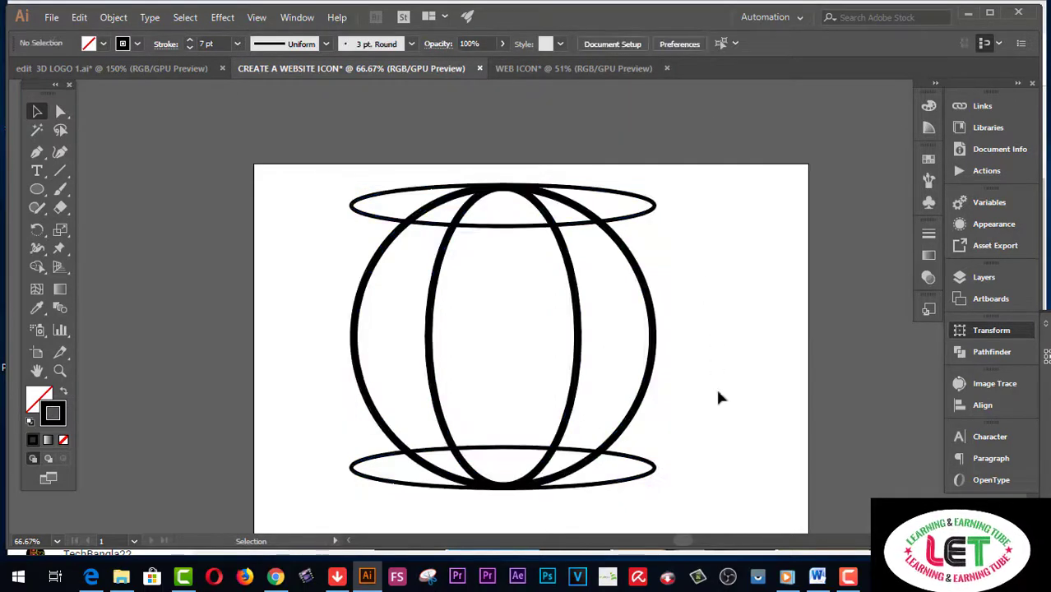
- Expand all the globe shapes' strokes into filled outlines
drag(704, 495, 335, 176)
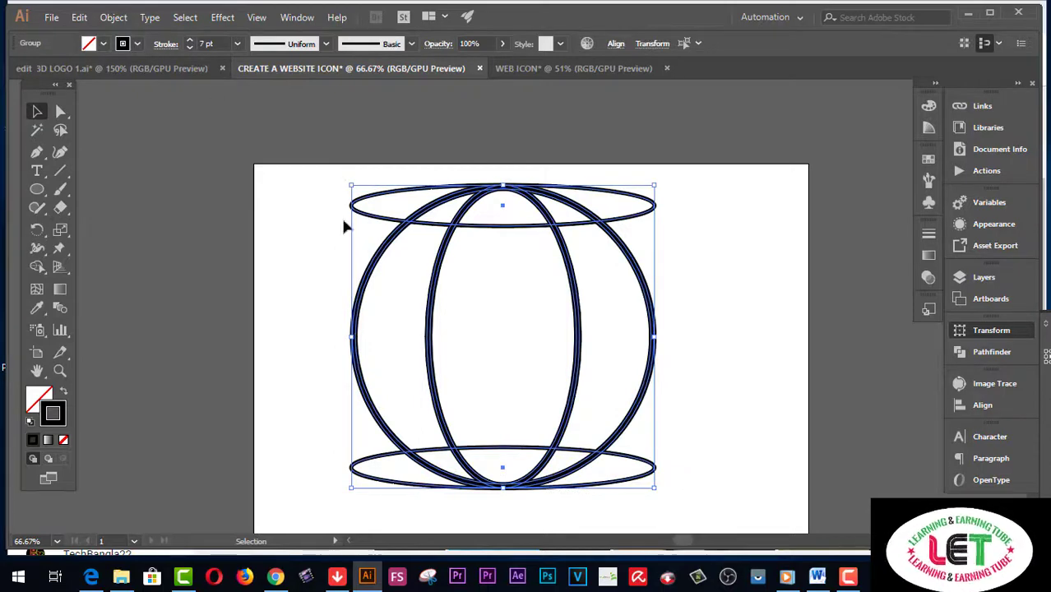
click(113, 17)
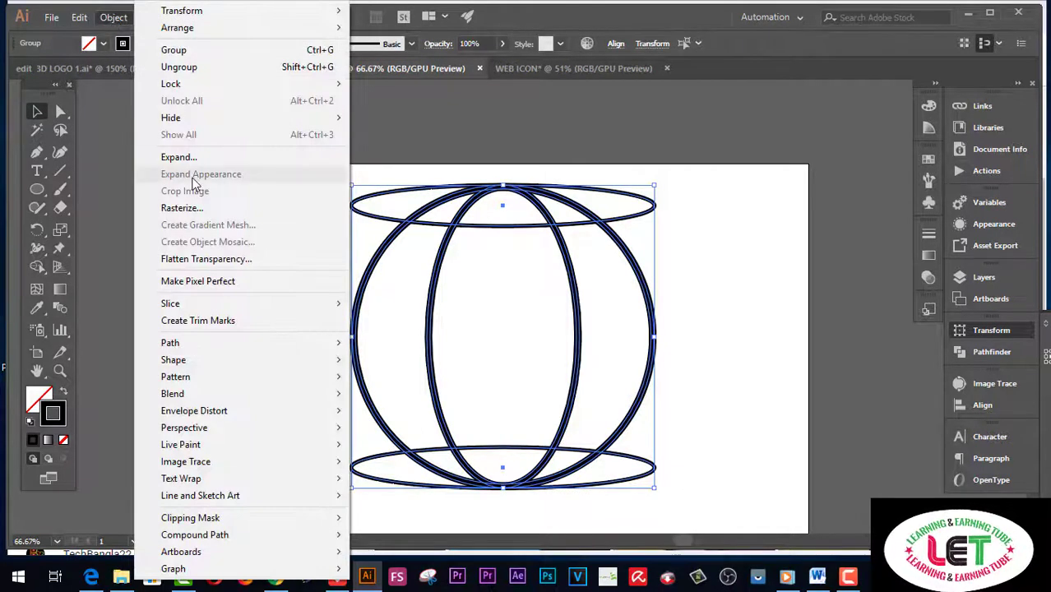
click(189, 157)
click(479, 373)
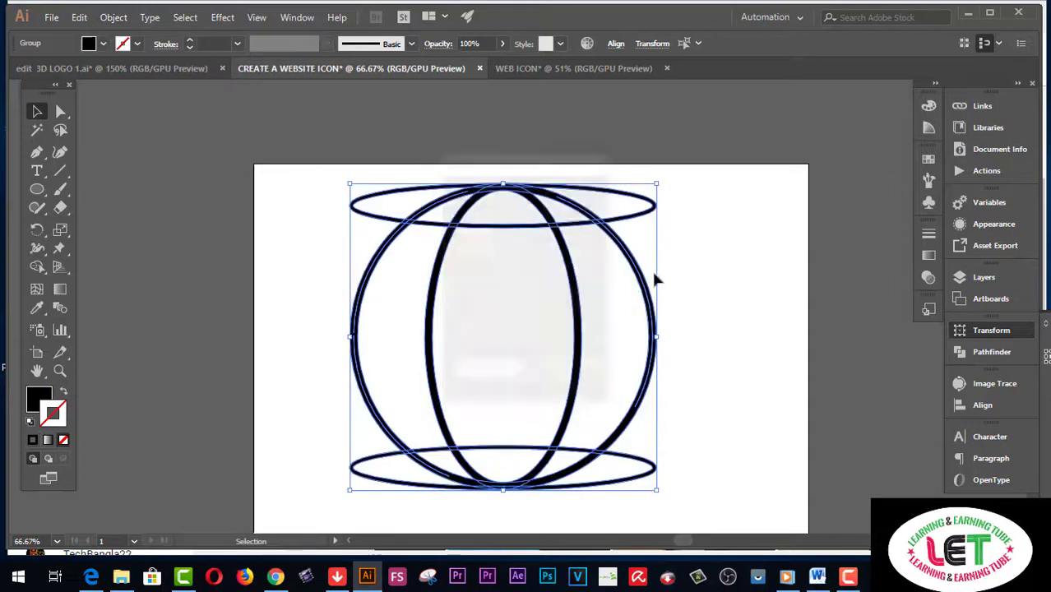
click(703, 251)
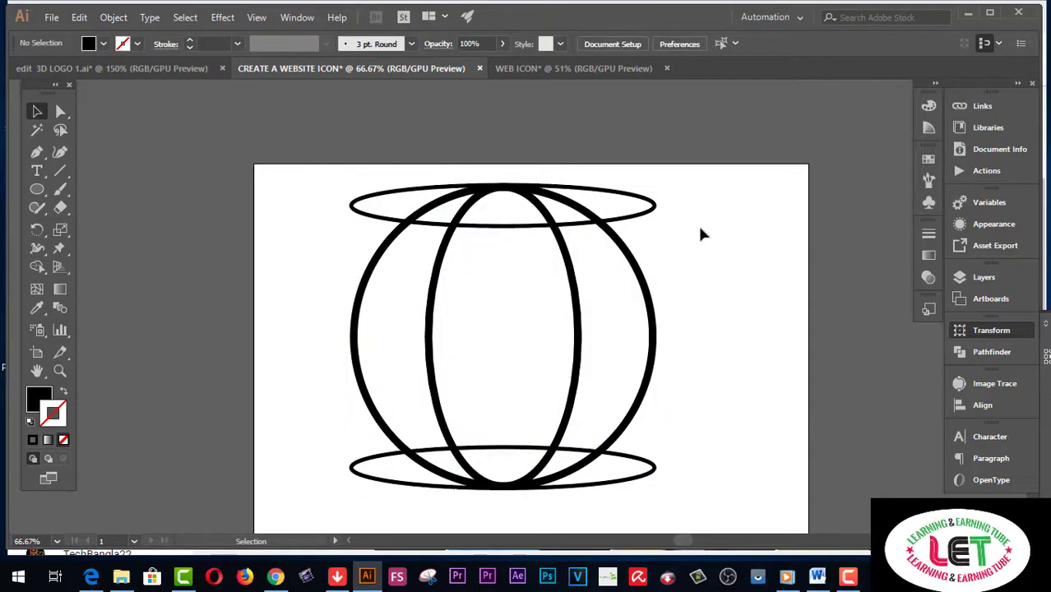
drag(695, 497, 411, 157)
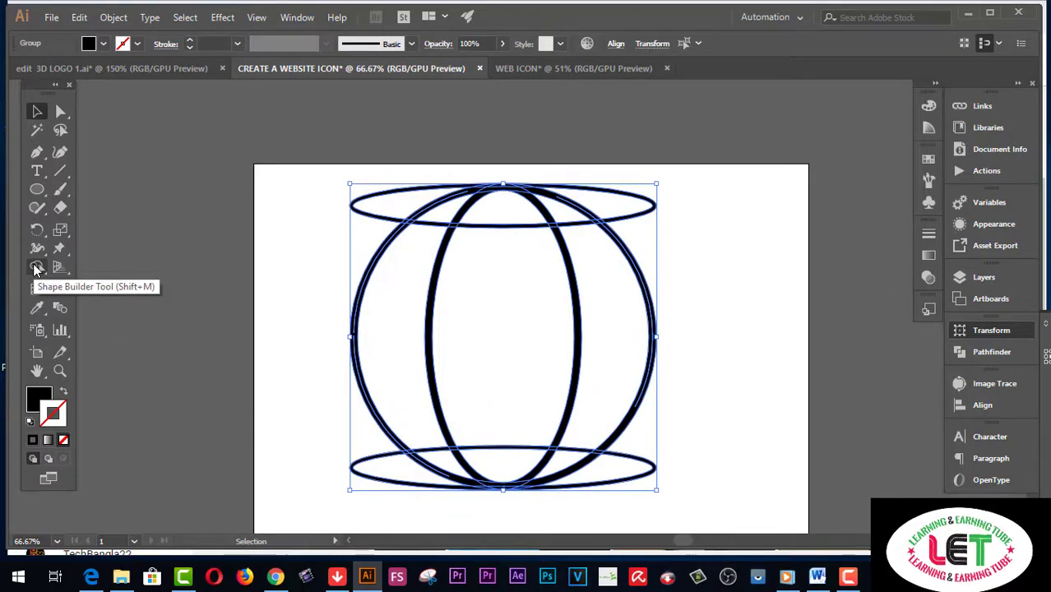
- Turn the globe paths into a Live Paint group with a white fill
alt+click(36, 267)
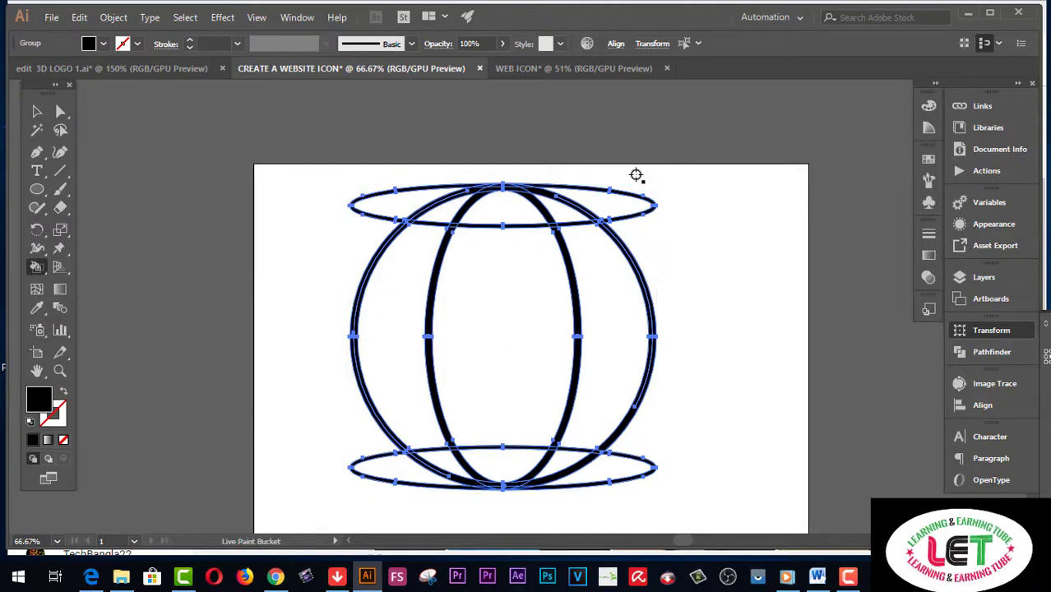
key(Left)
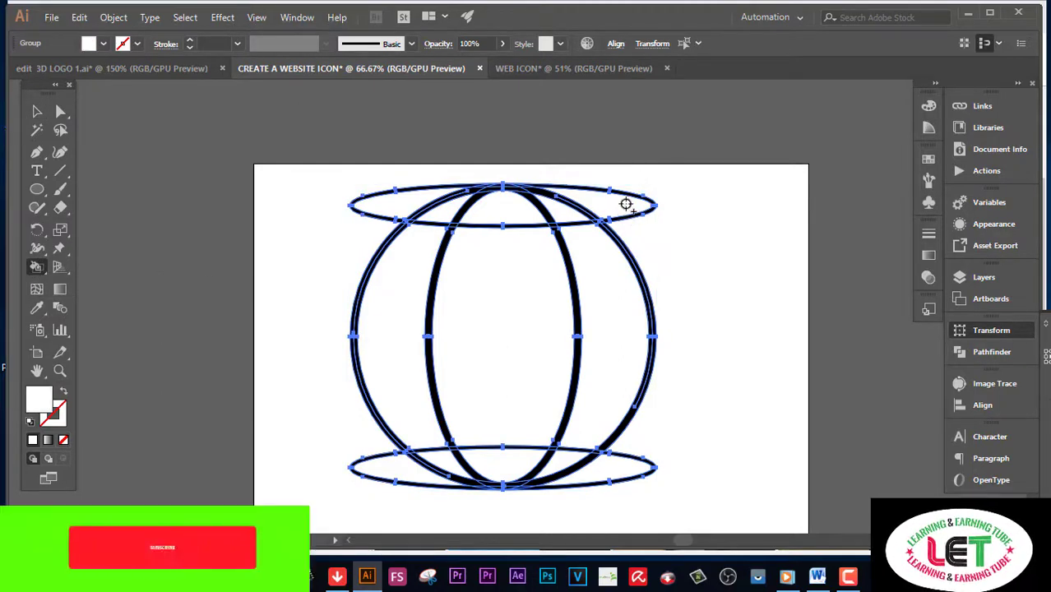
click(686, 202)
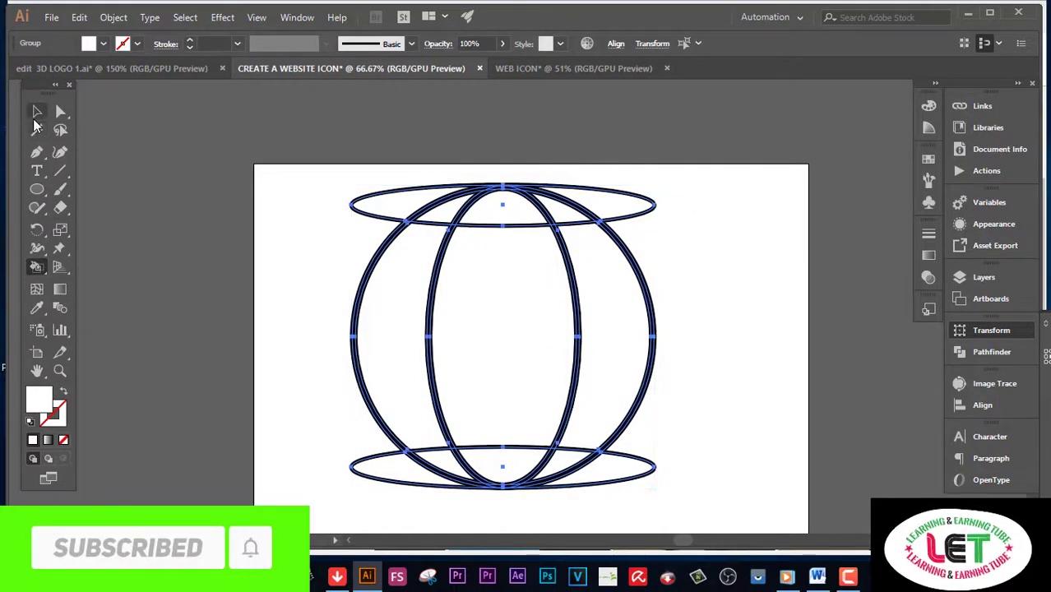
click(36, 112)
- Ungroup the top and bottom flat ellipses from the globe and select both
click(621, 177)
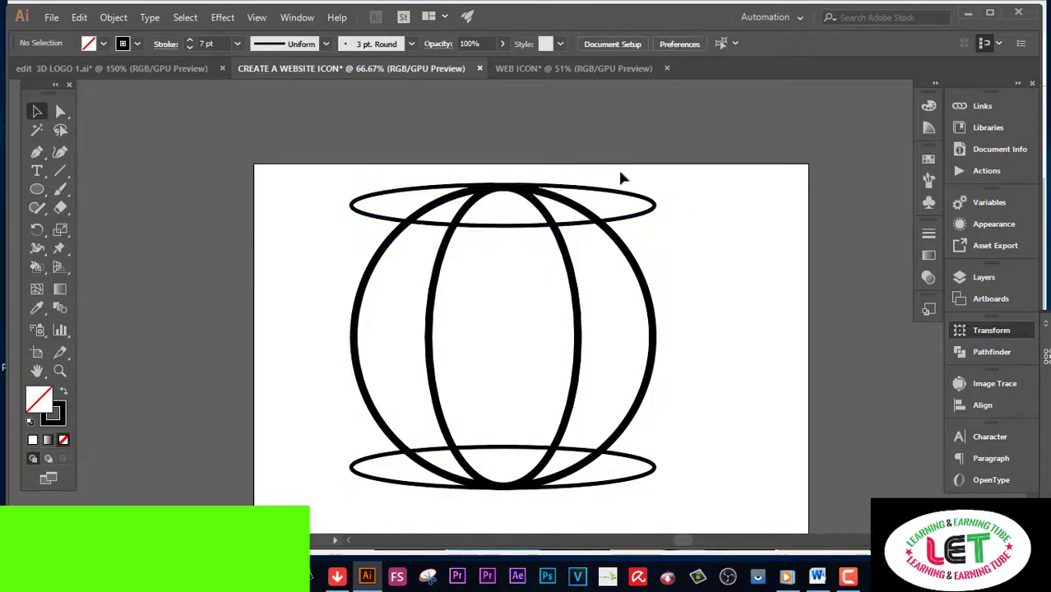
click(629, 191)
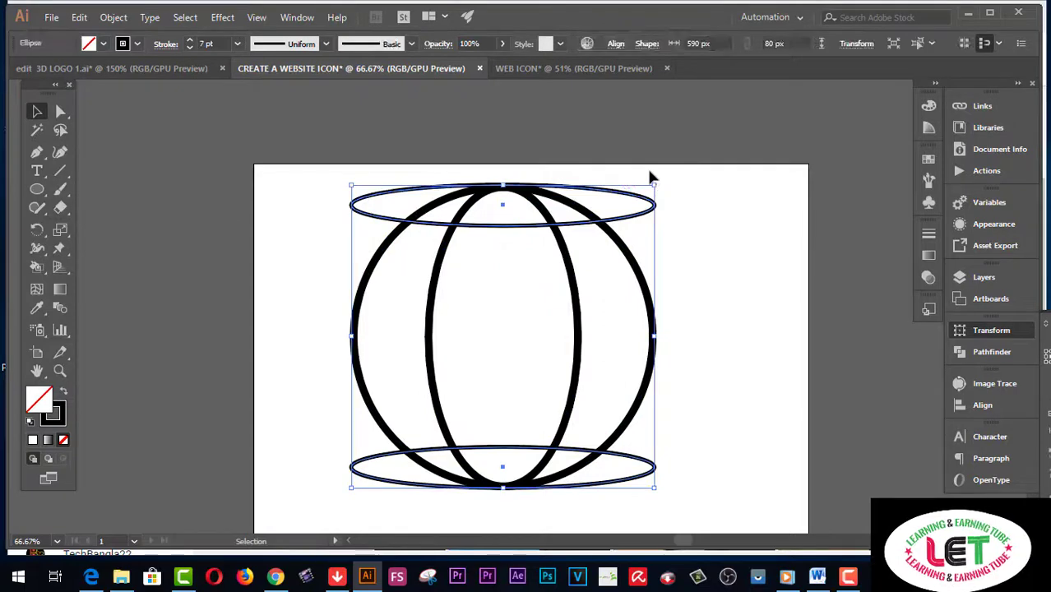
right_click(641, 213)
click(695, 340)
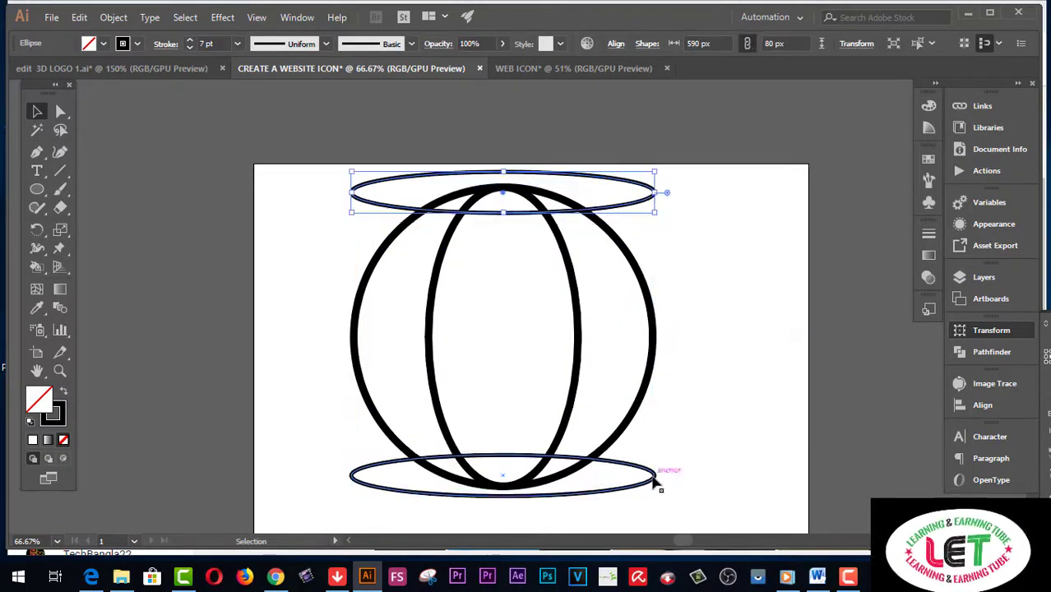
shift+click(655, 484)
key(a)
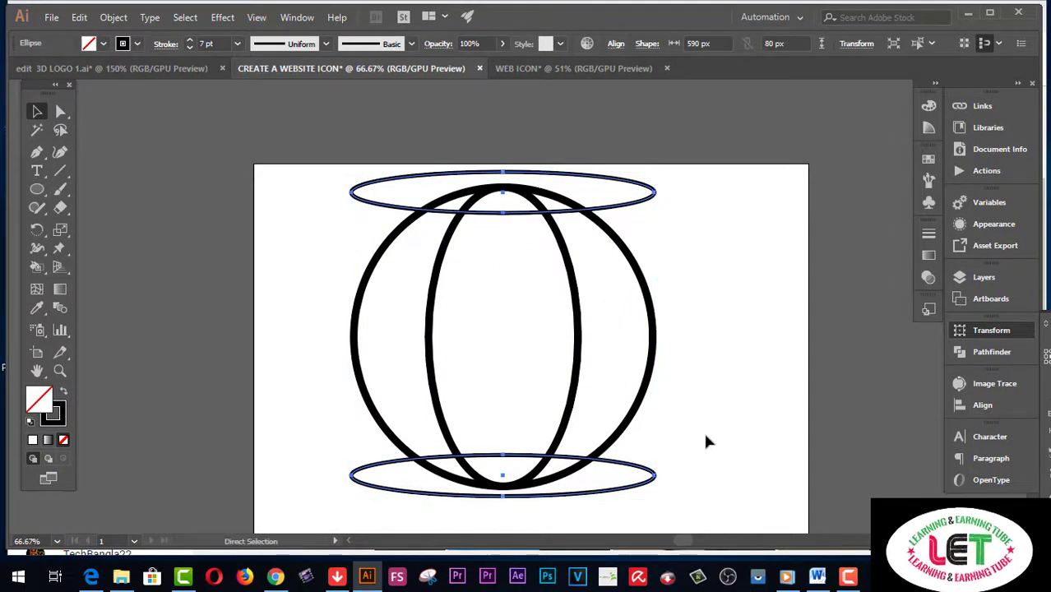
key(v)
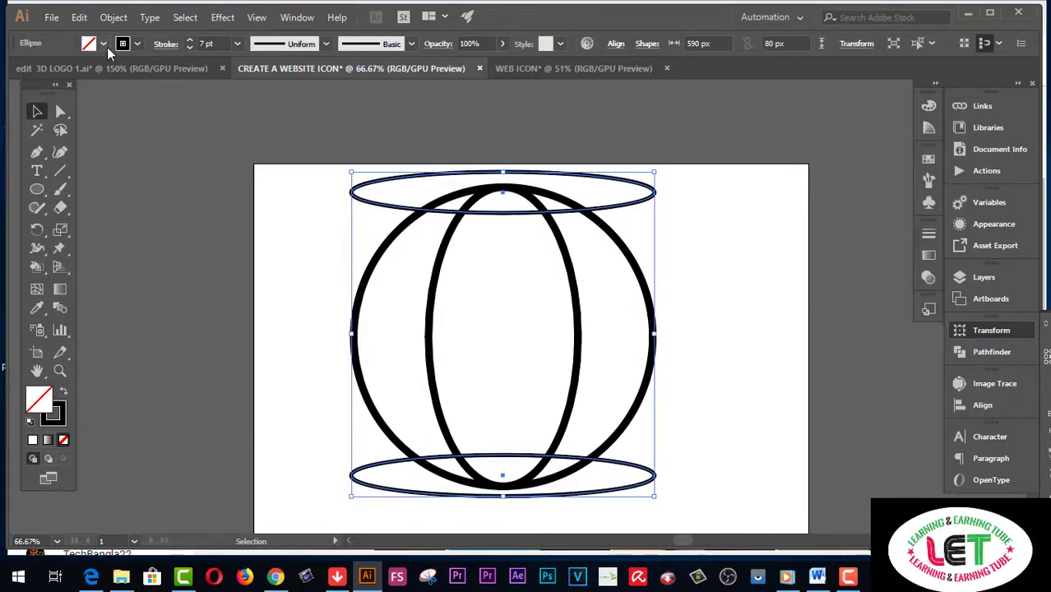
- Make both flat ellipses solid black fills with no outline
click(103, 43)
click(55, 71)
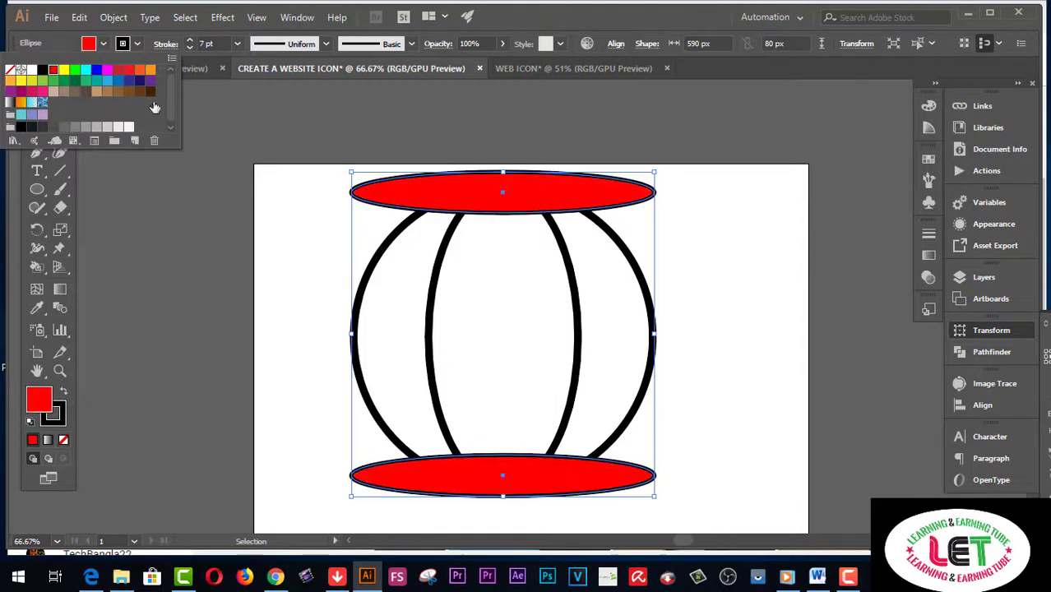
click(69, 444)
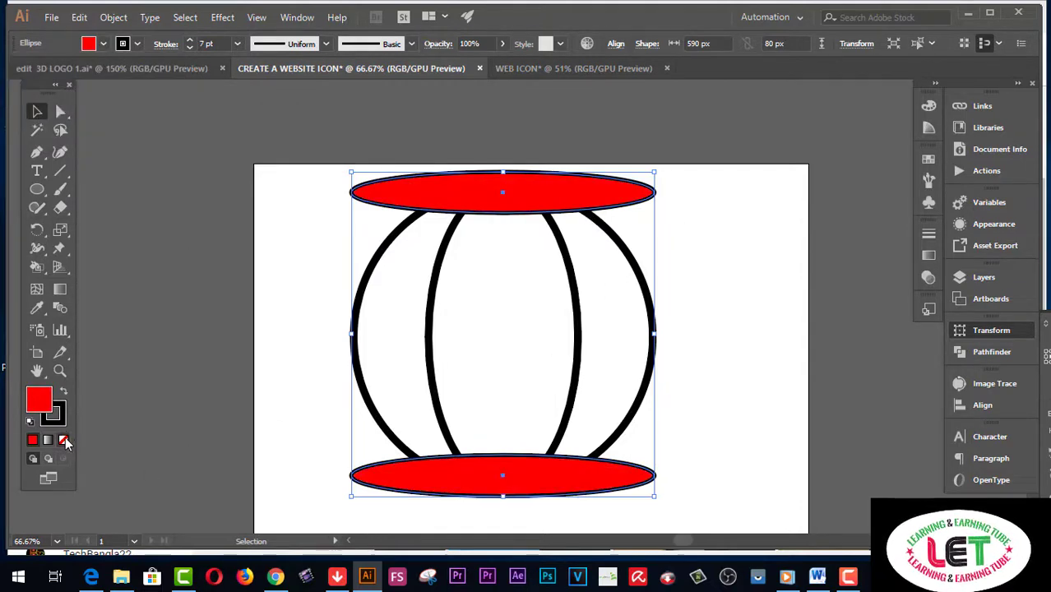
click(64, 439)
click(64, 392)
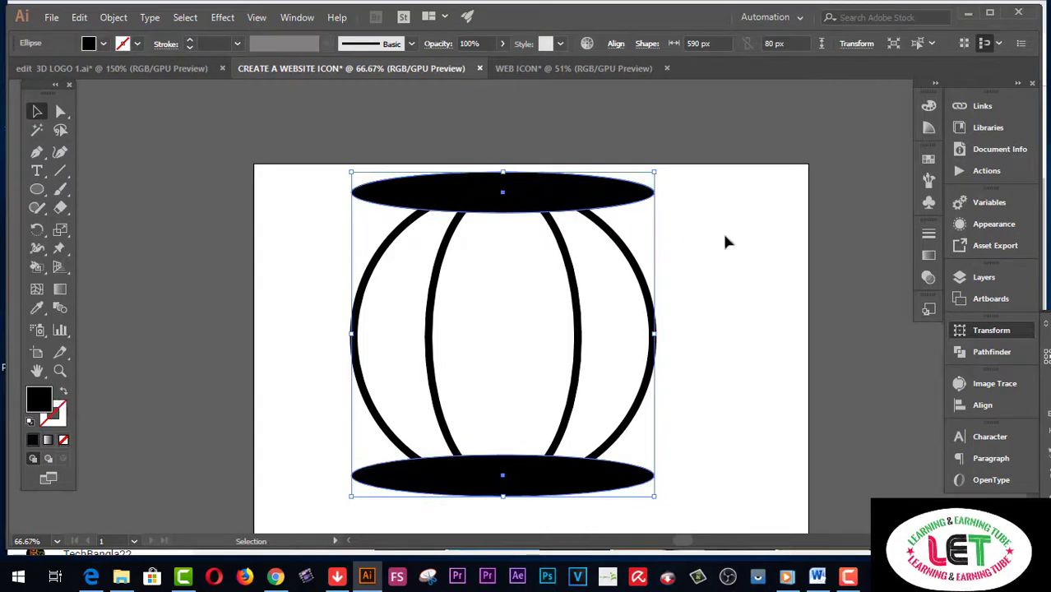
- Use Shape Builder to remove the ellipse ends sticking out beyond the circle
click(36, 112)
drag(276, 164, 638, 496)
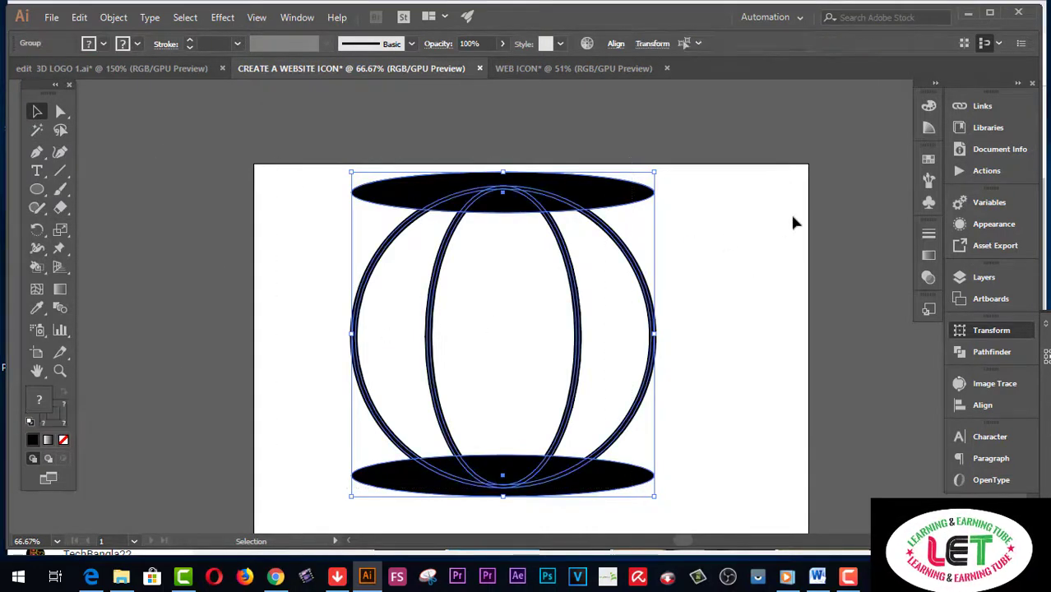
click(36, 269)
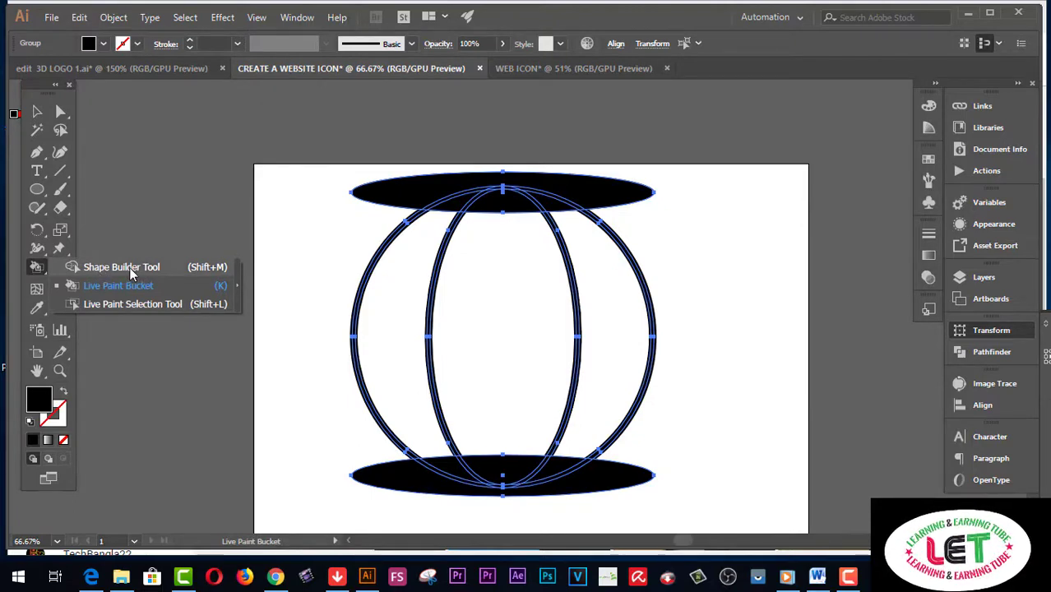
click(132, 270)
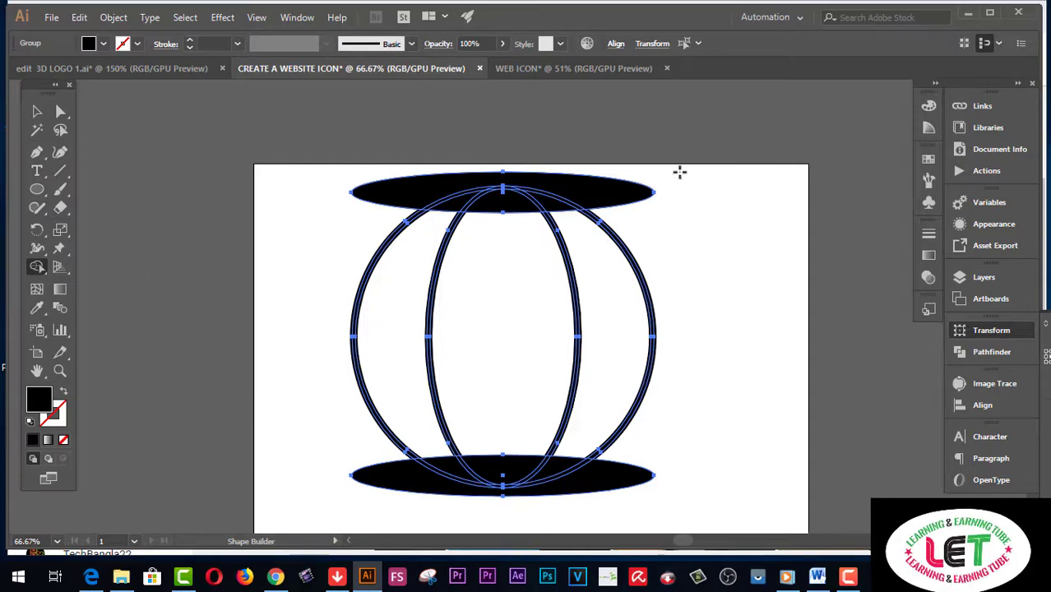
drag(680, 171, 626, 195)
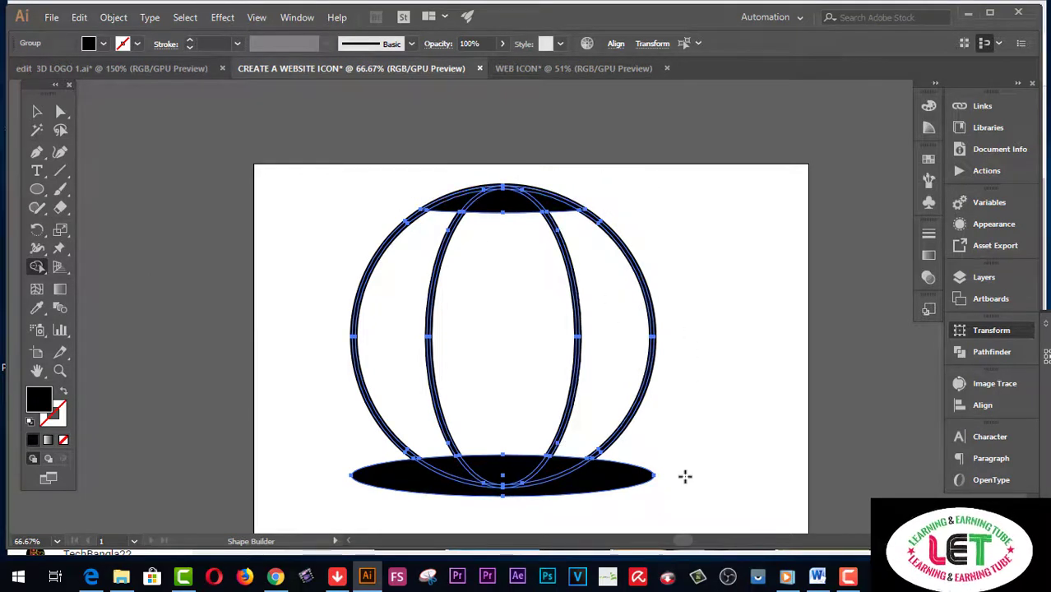
drag(642, 489, 626, 501)
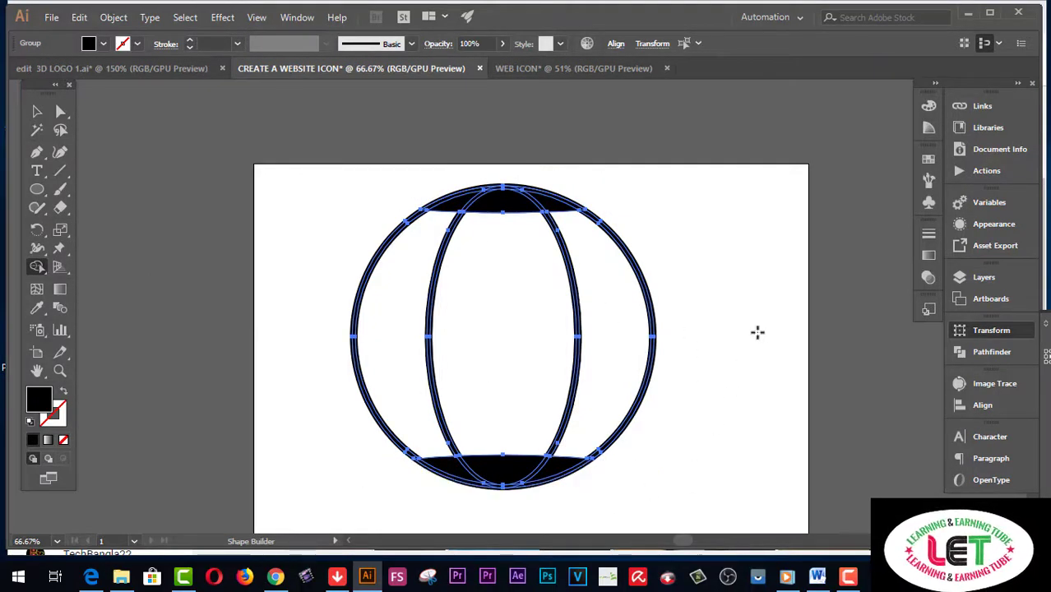
key(v)
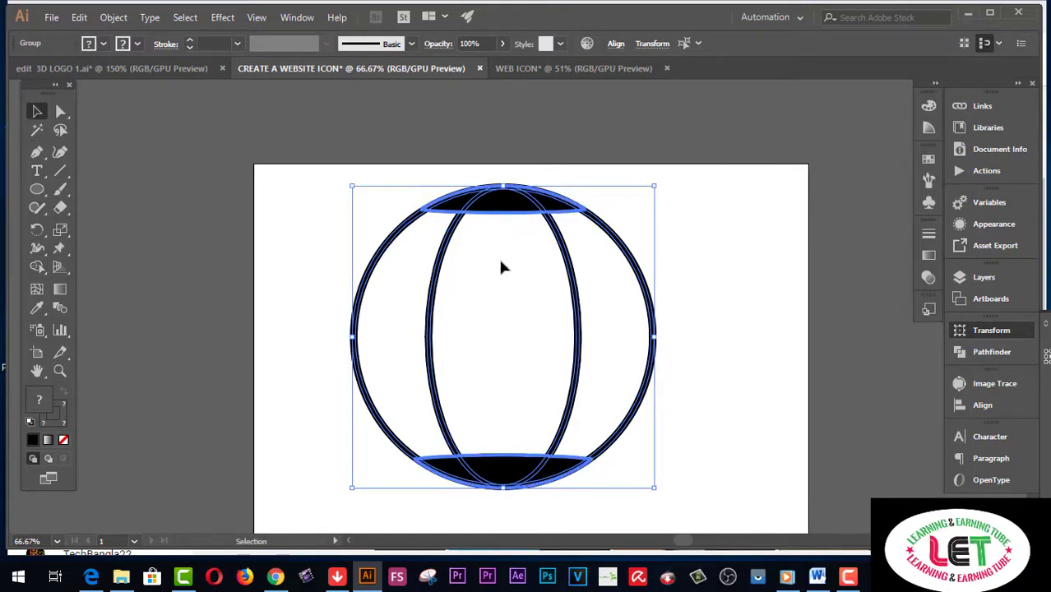
- Ungroup the globe and delete the top and bottom black caps
right_click(503, 217)
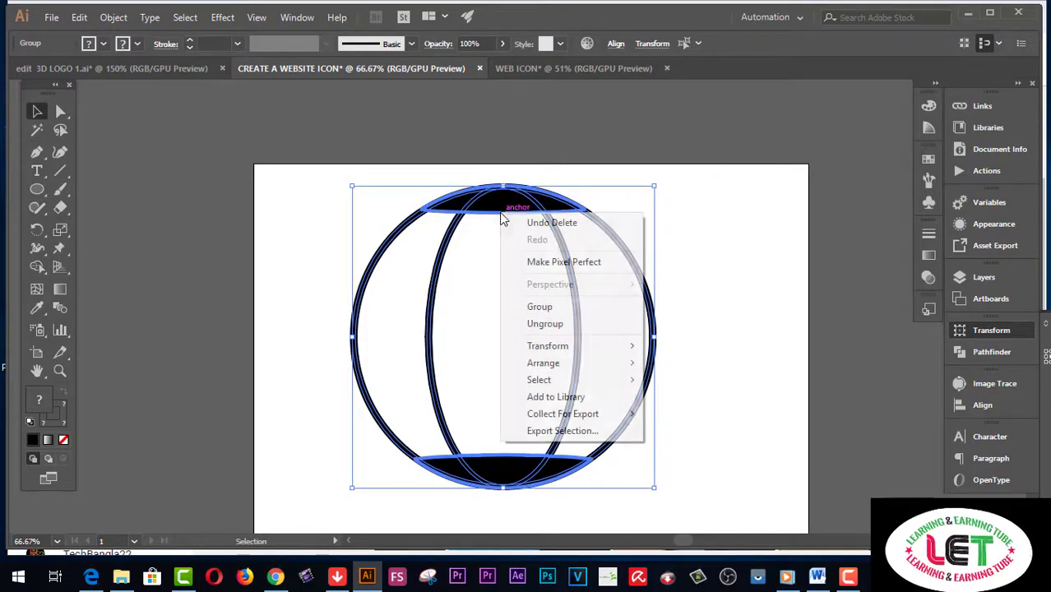
click(551, 325)
click(695, 219)
drag(515, 207, 755, 177)
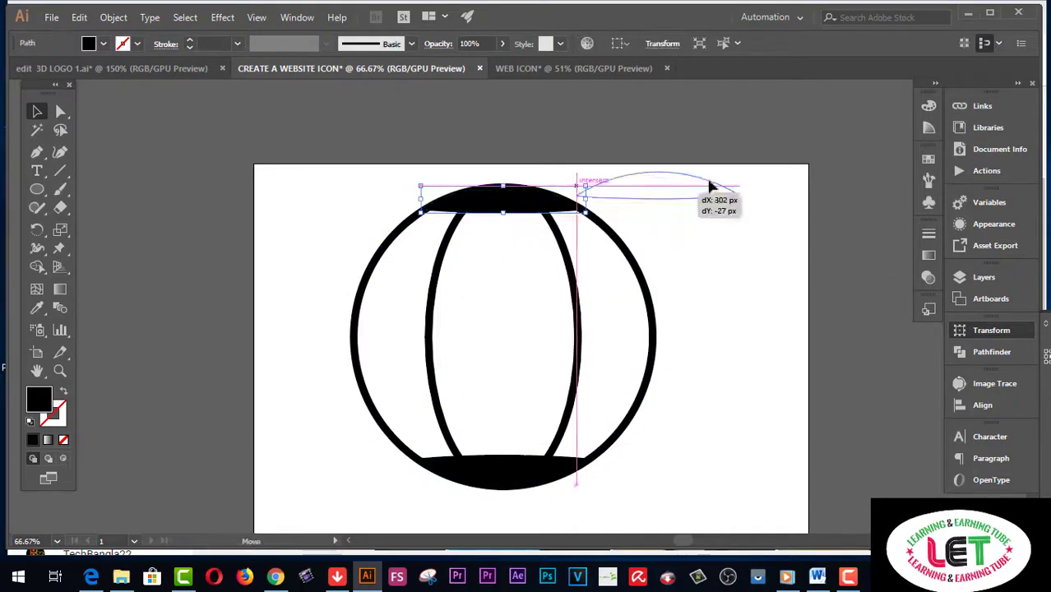
key(Delete)
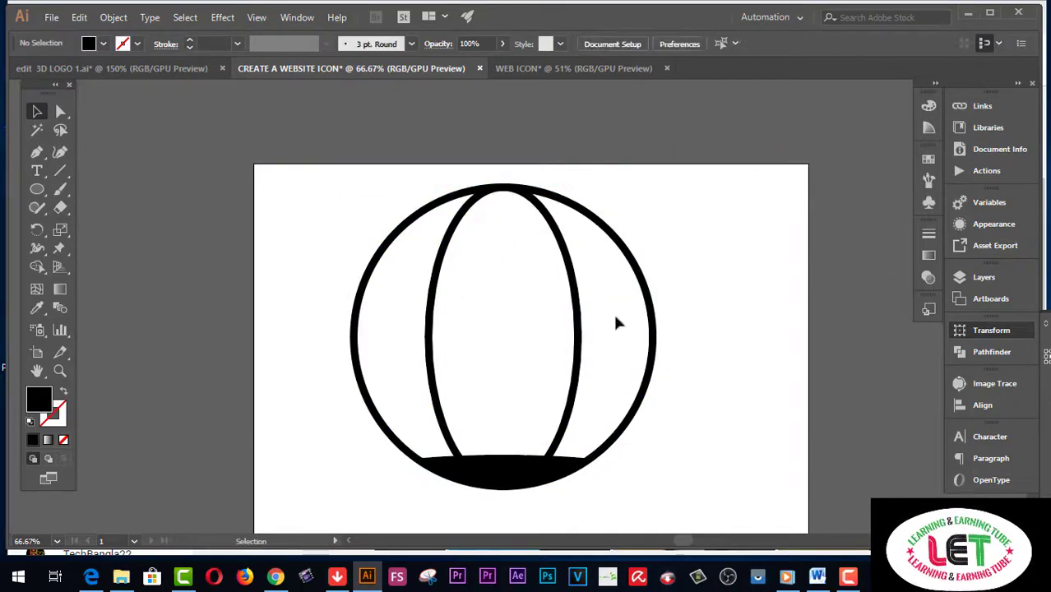
click(522, 465)
drag(522, 465, 740, 218)
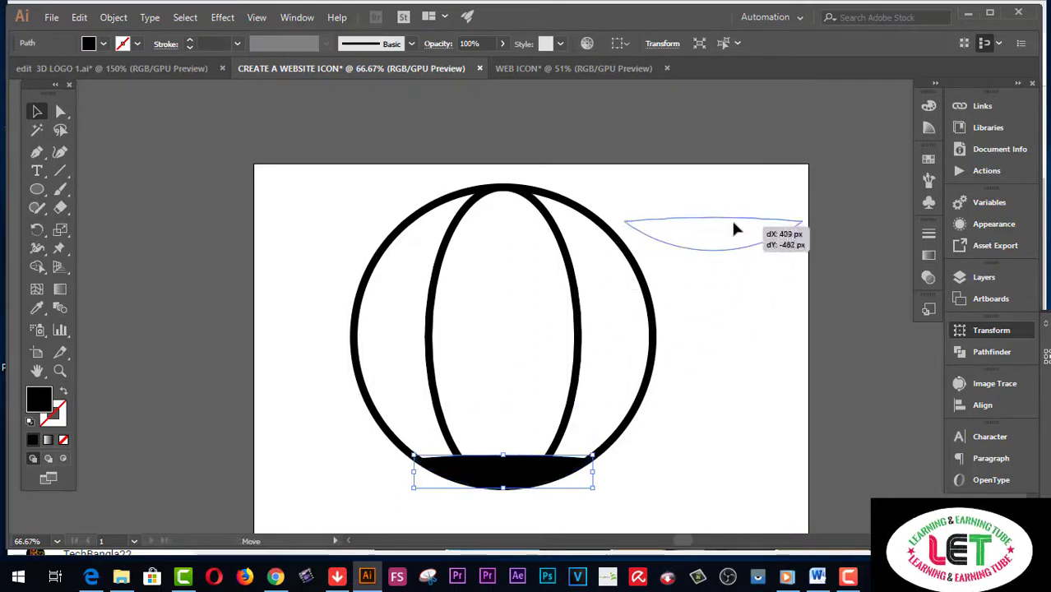
key(Delete)
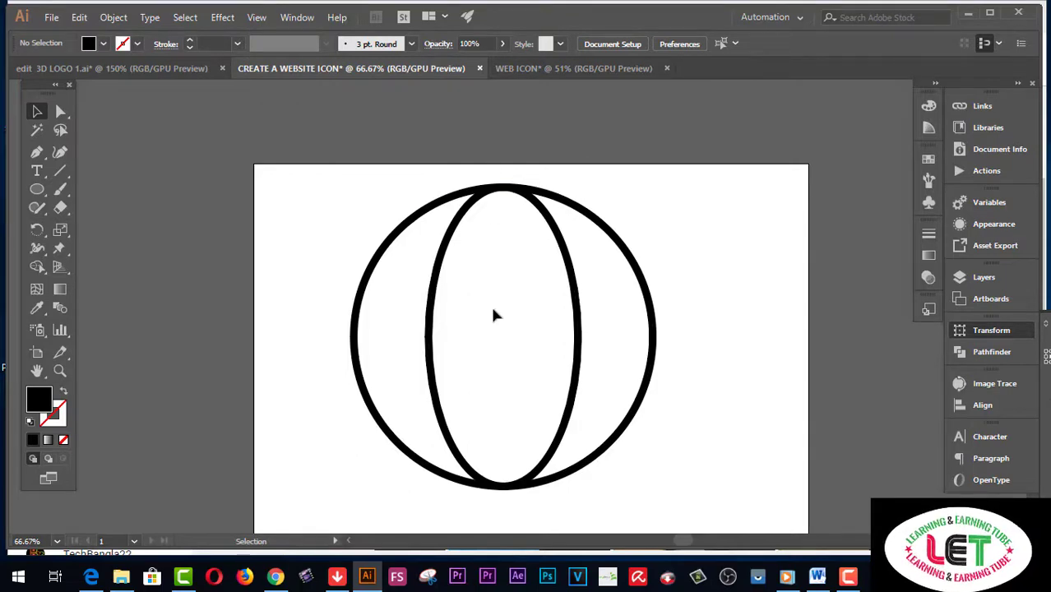
- Draw a vertical line down the globe's centre with the Line Segment tool
drag(62, 170, 105, 175)
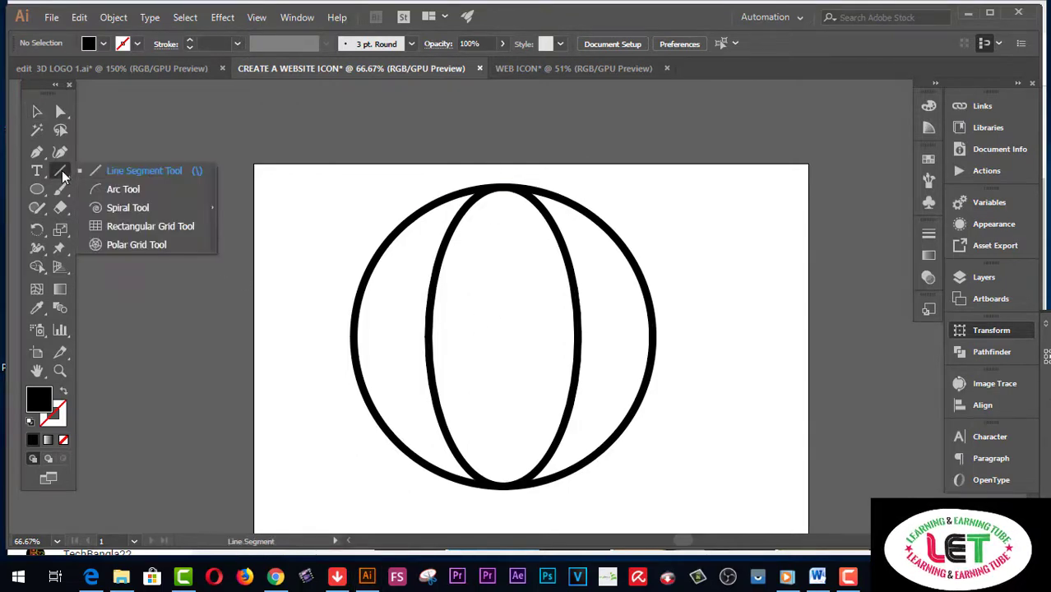
click(105, 174)
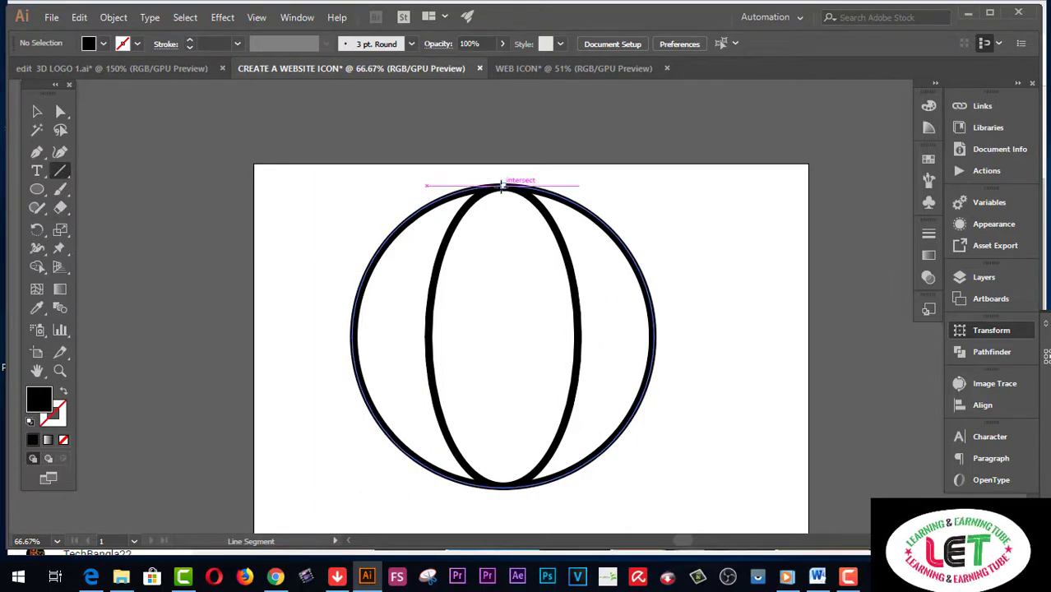
drag(501, 186, 503, 487)
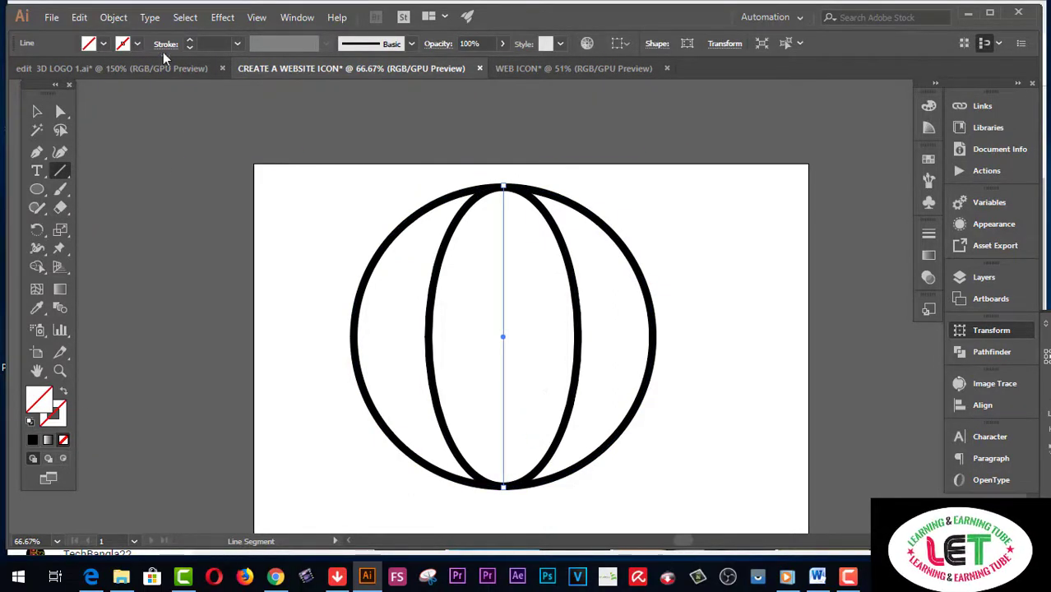
- Give the vertical line a black 15 pt stroke, then reselect it with the Selection tool
click(137, 43)
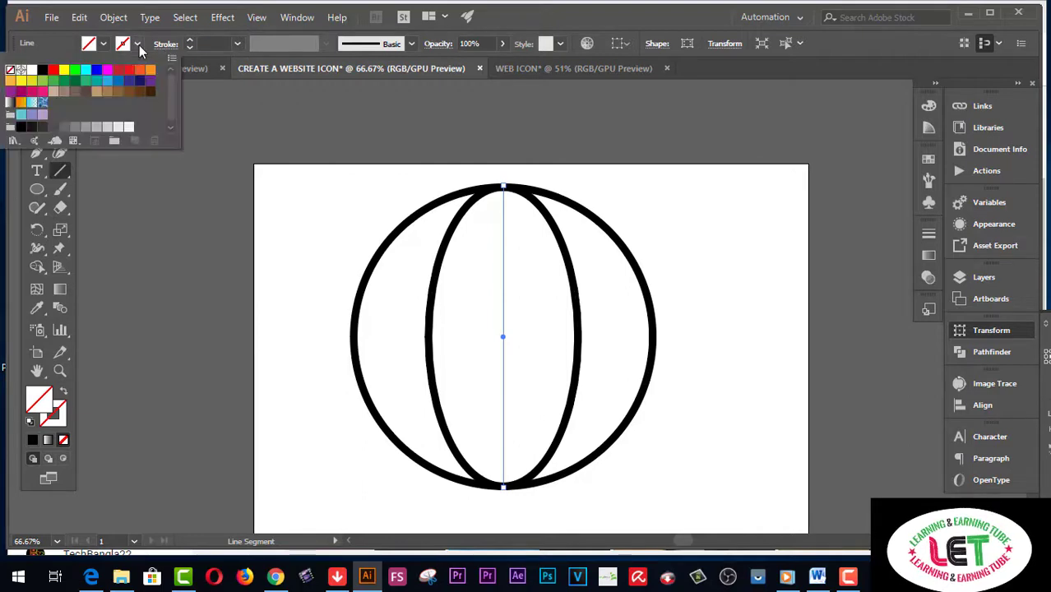
click(46, 72)
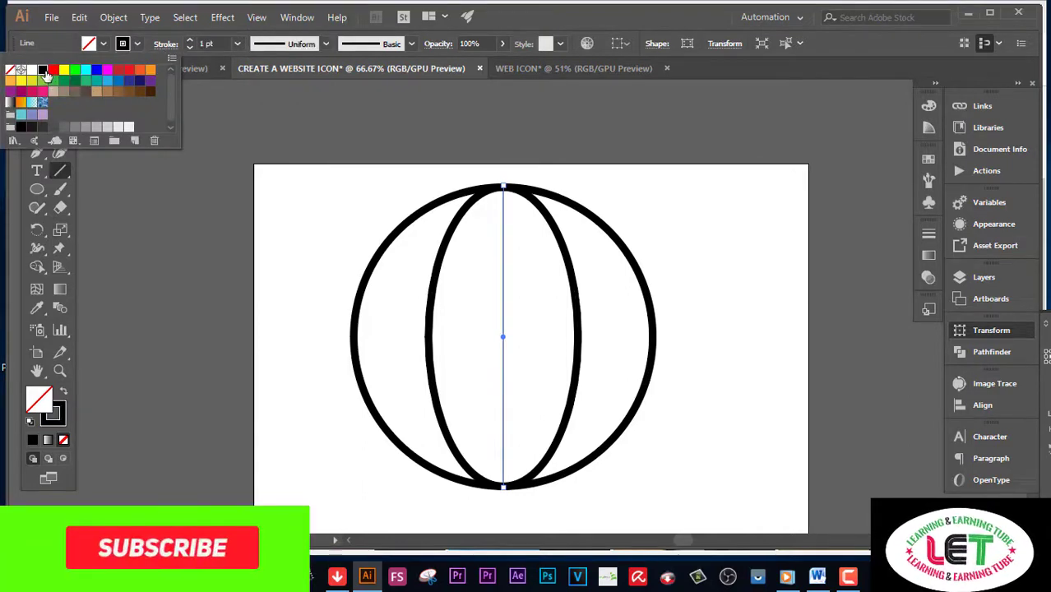
click(191, 40)
triple_click(191, 40)
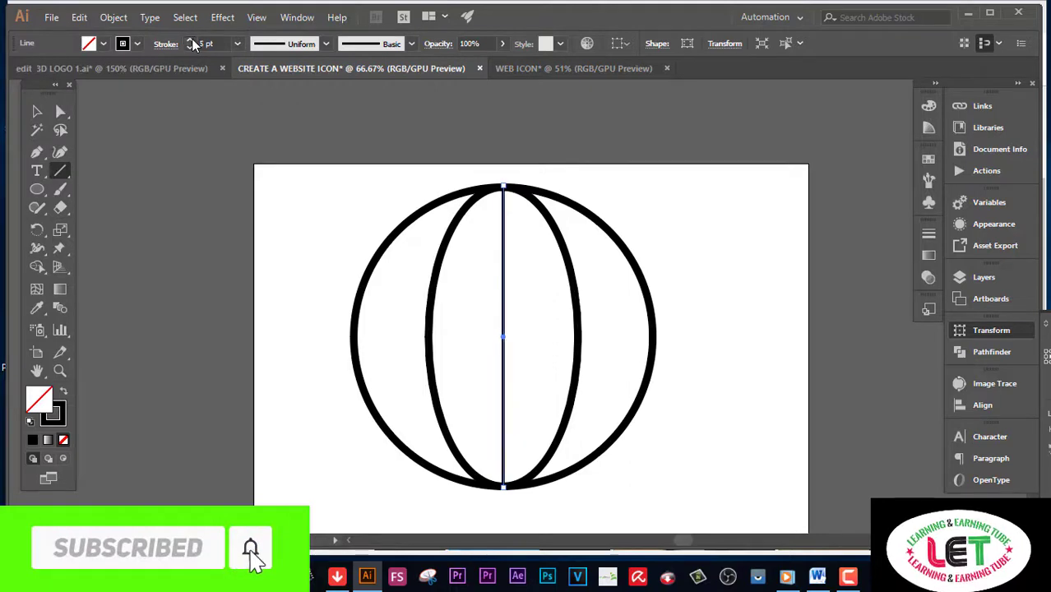
double_click(192, 40)
double_click(191, 41)
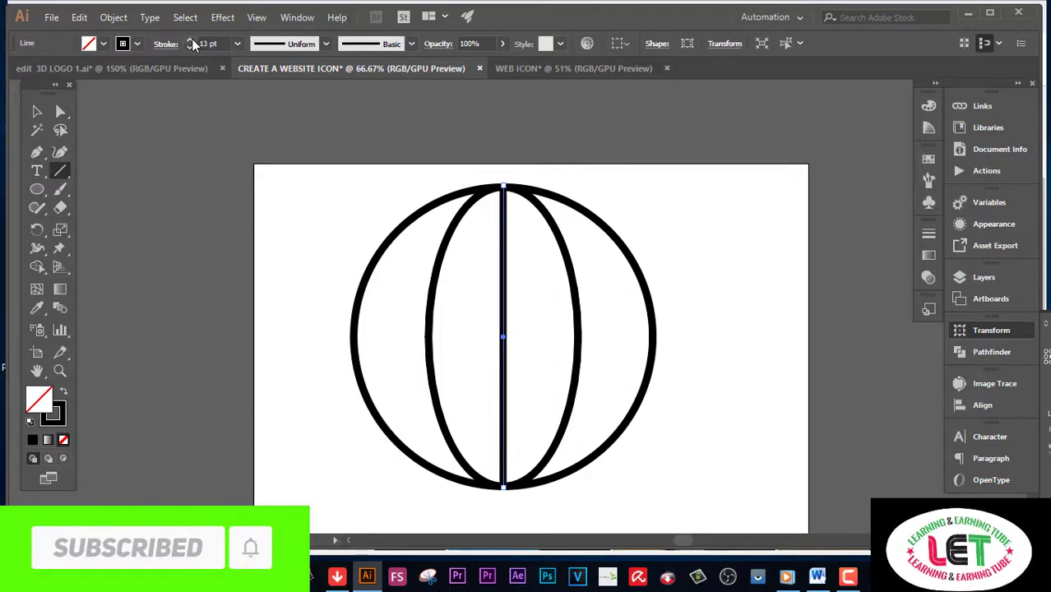
click(192, 40)
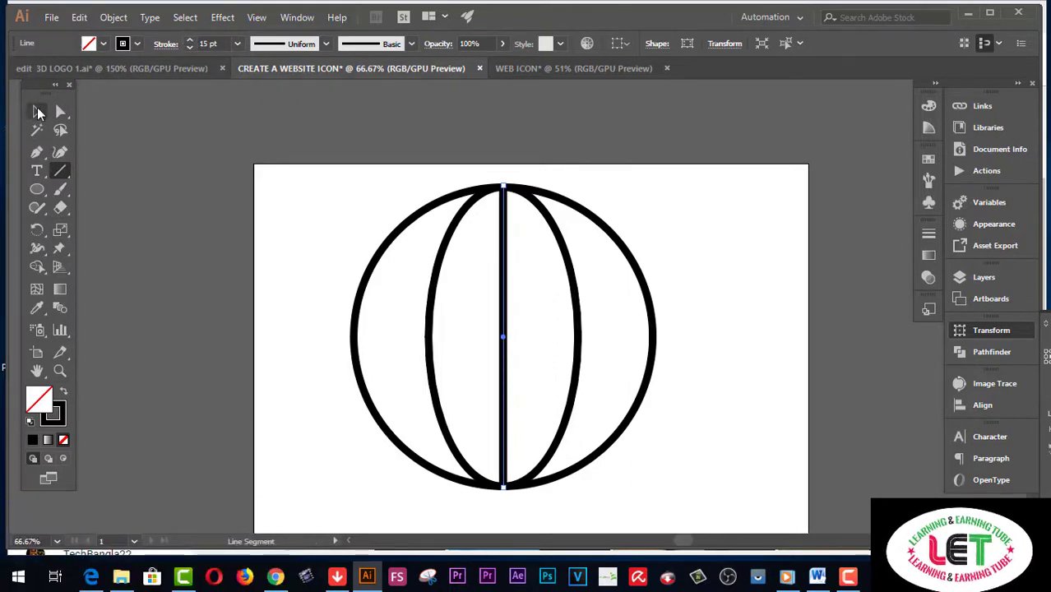
click(37, 111)
click(497, 121)
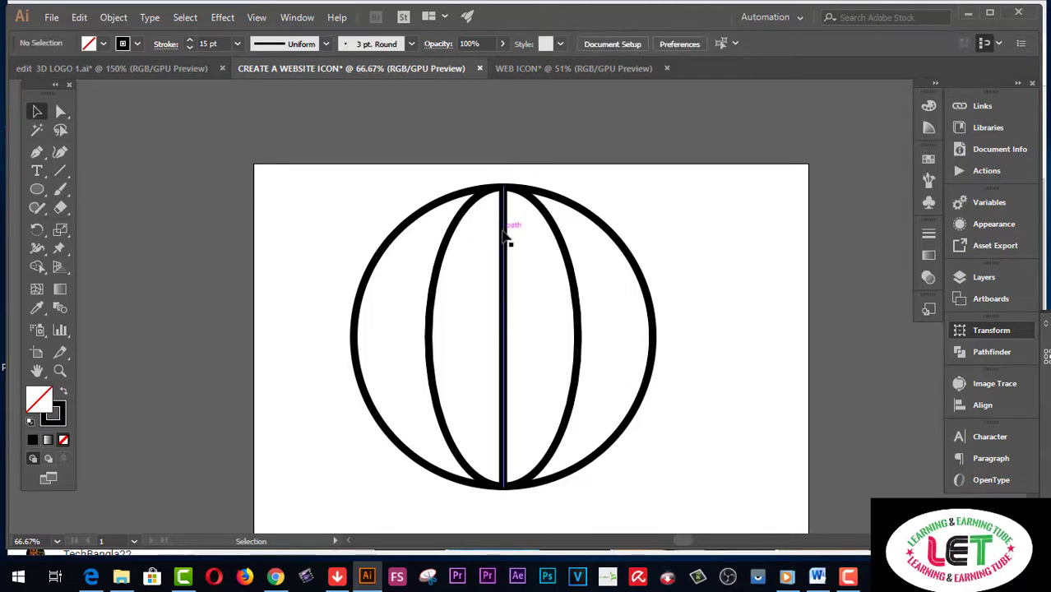
click(504, 237)
- Paste a copy of the vertical line in front and park it beside the artboard's right edge
click(79, 19)
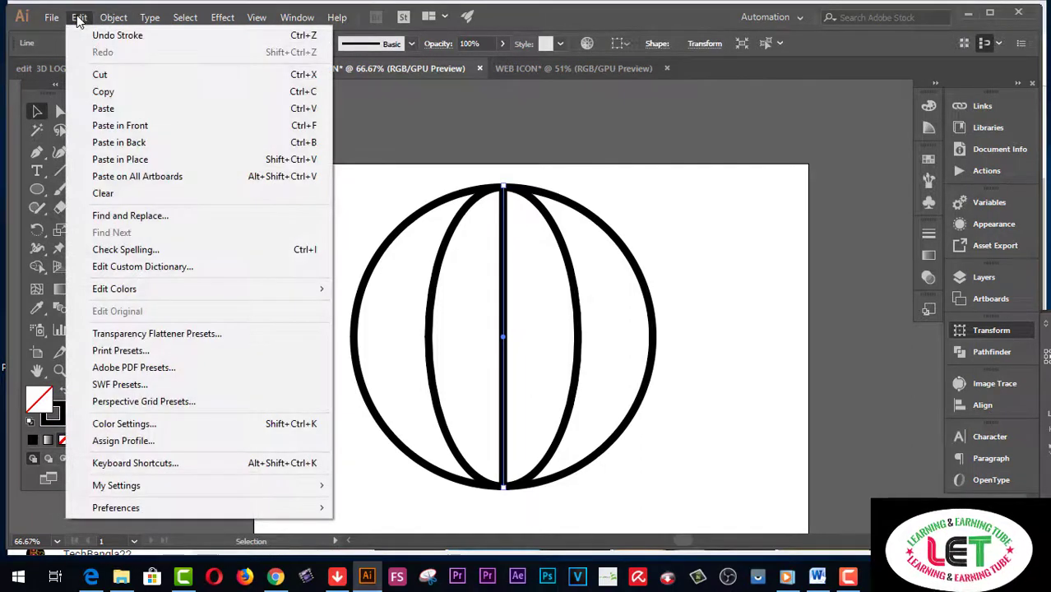
click(78, 18)
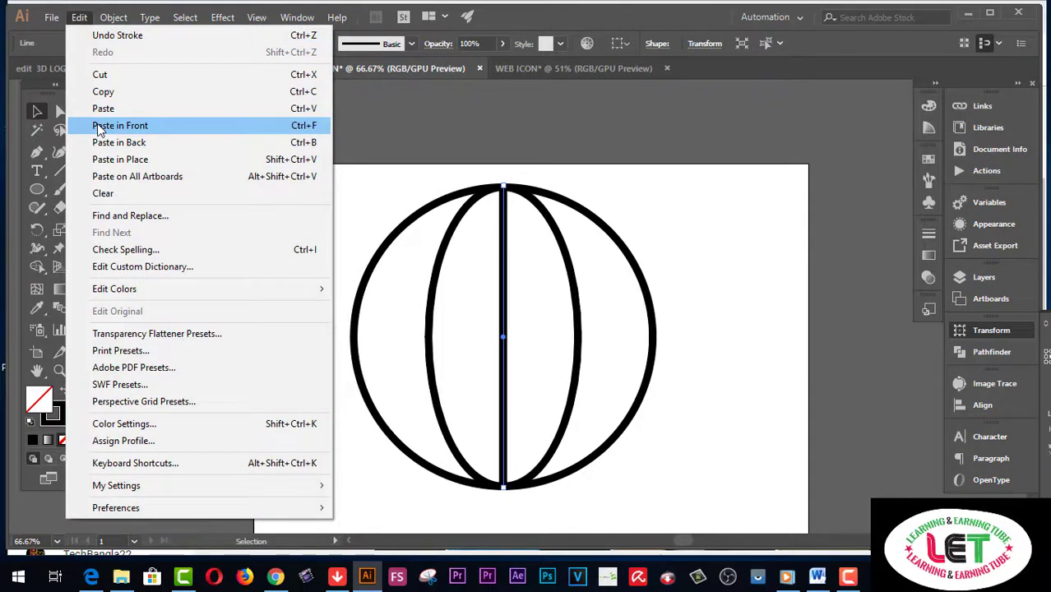
click(99, 127)
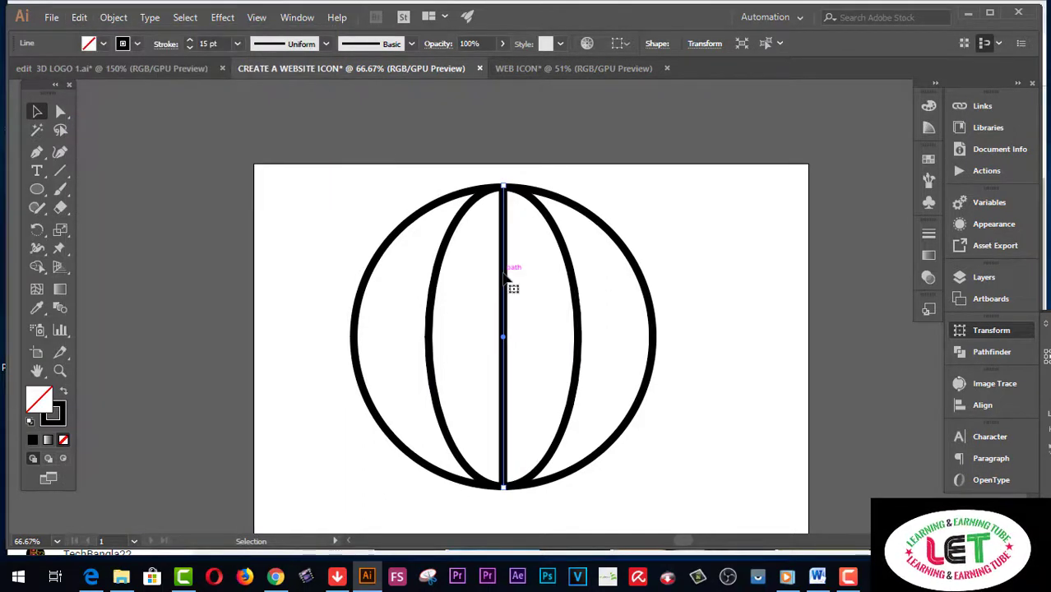
drag(499, 281, 848, 285)
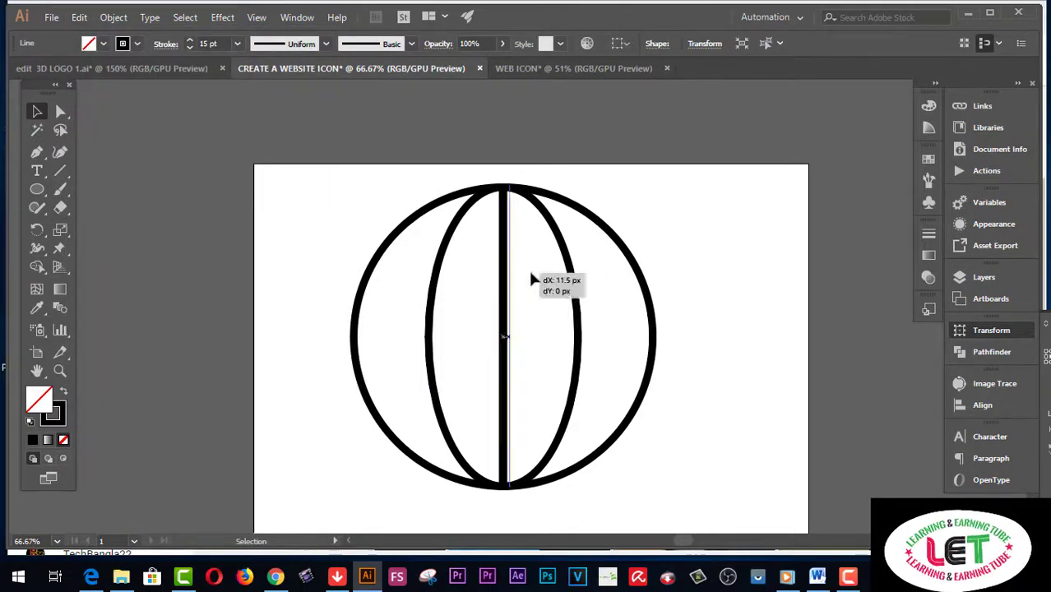
- Rotate a copy of the centre line 270° to form the horizontal equator line
click(505, 308)
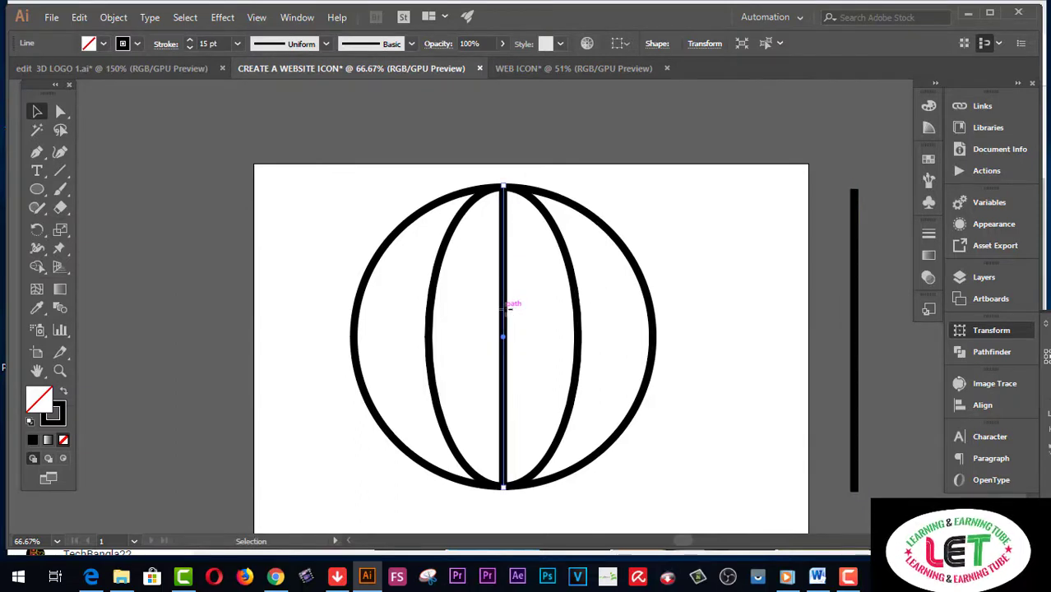
right_click(508, 314)
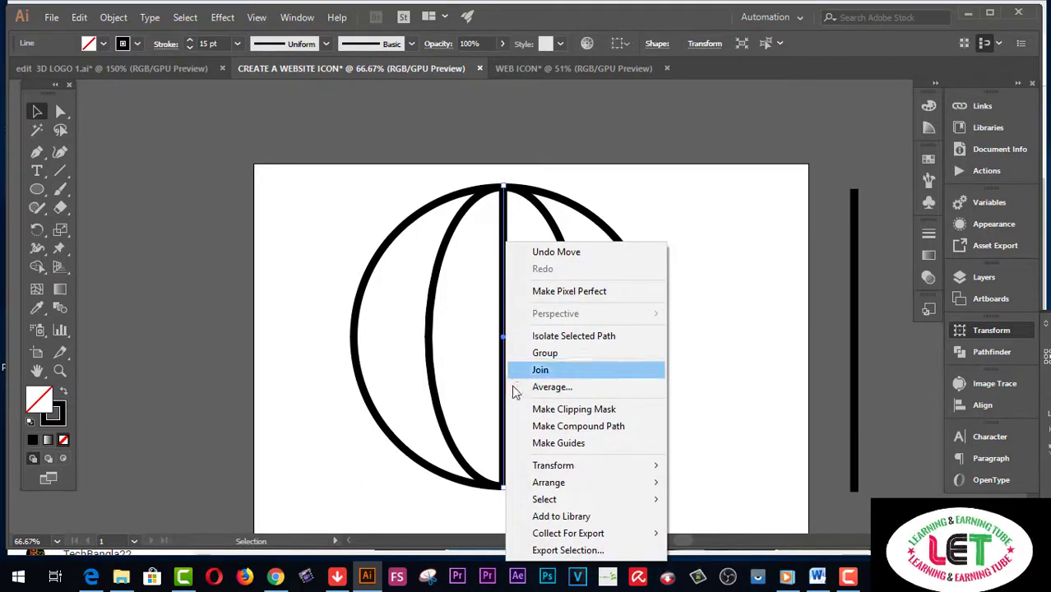
mouse_move(553, 465)
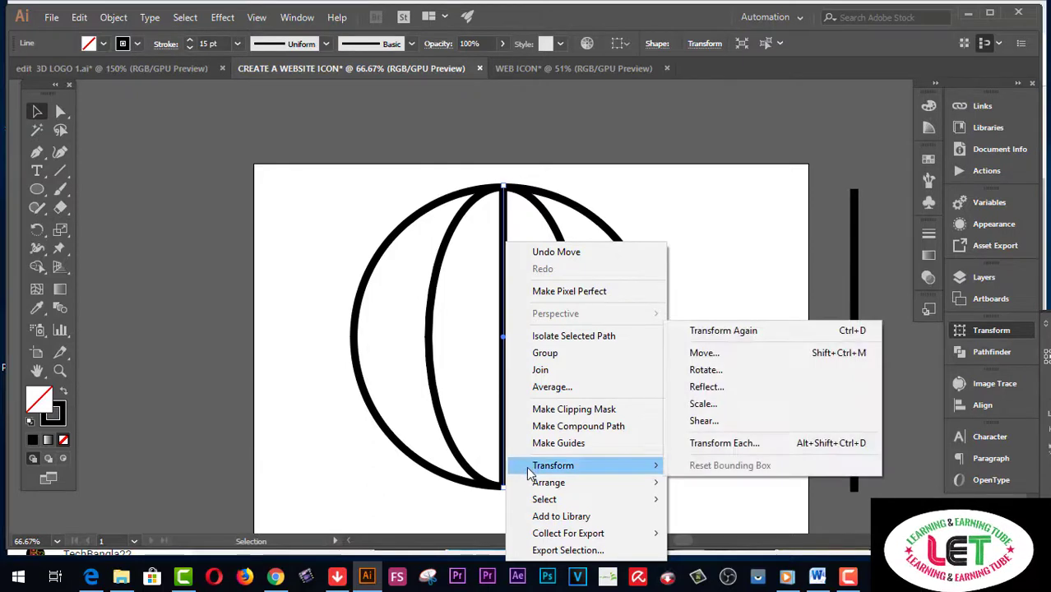
click(701, 370)
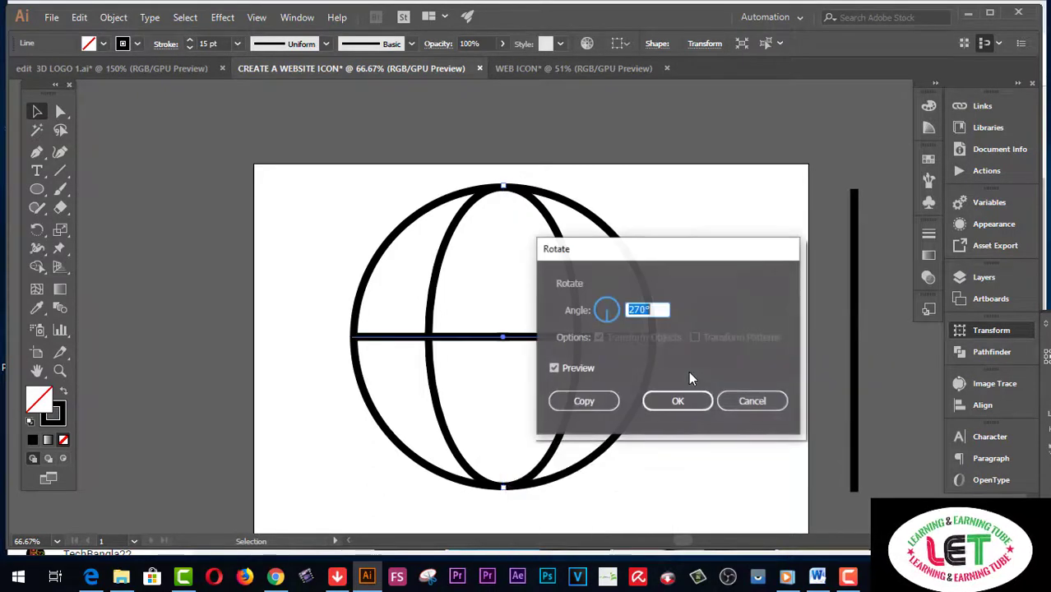
click(596, 403)
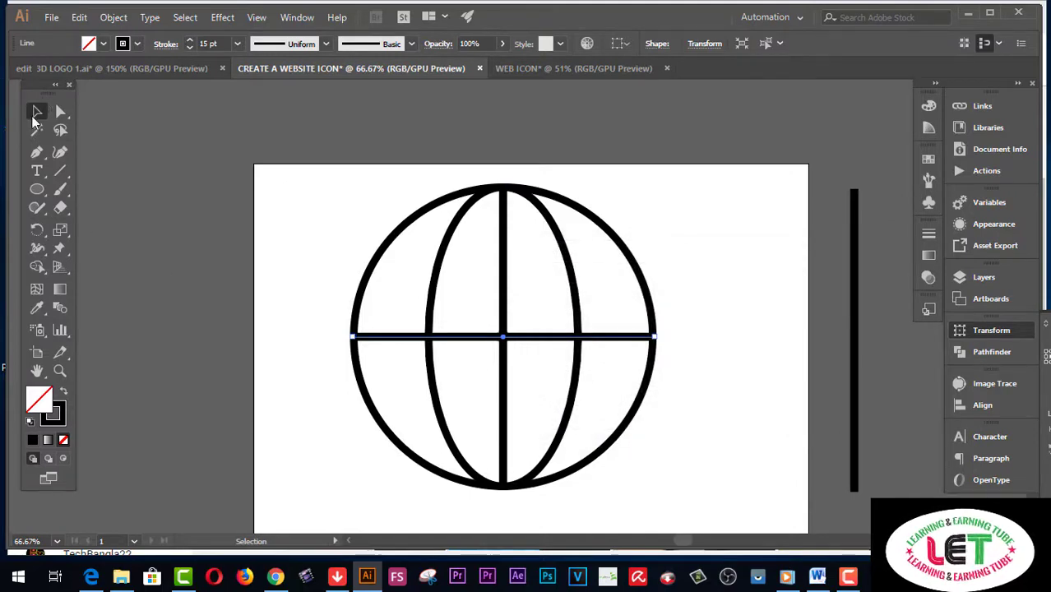
click(624, 261)
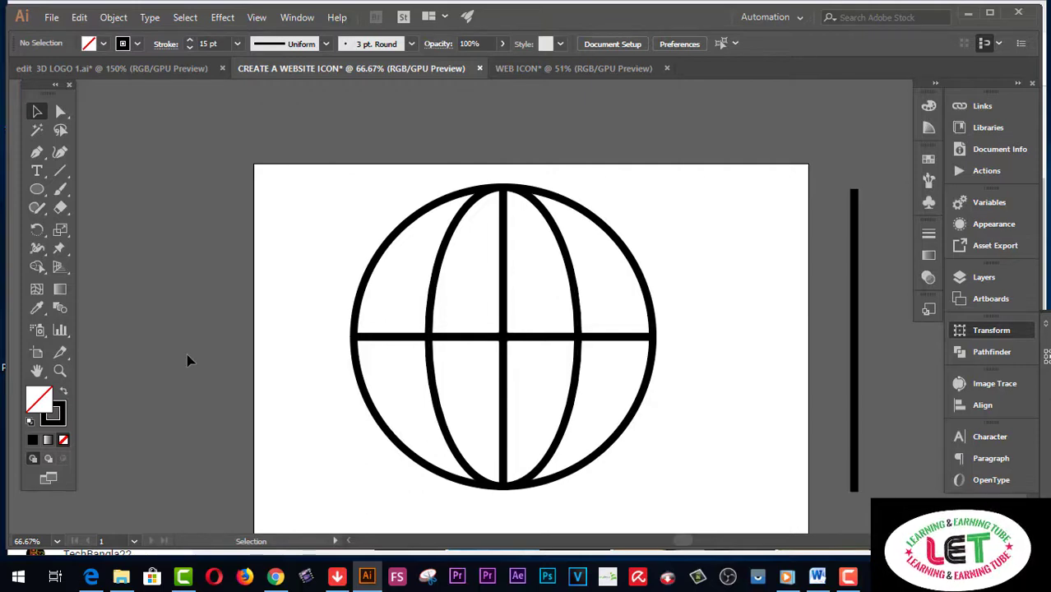
- Select the whole globe and expand it with Fill and Stroke checked
click(37, 113)
drag(254, 166, 663, 463)
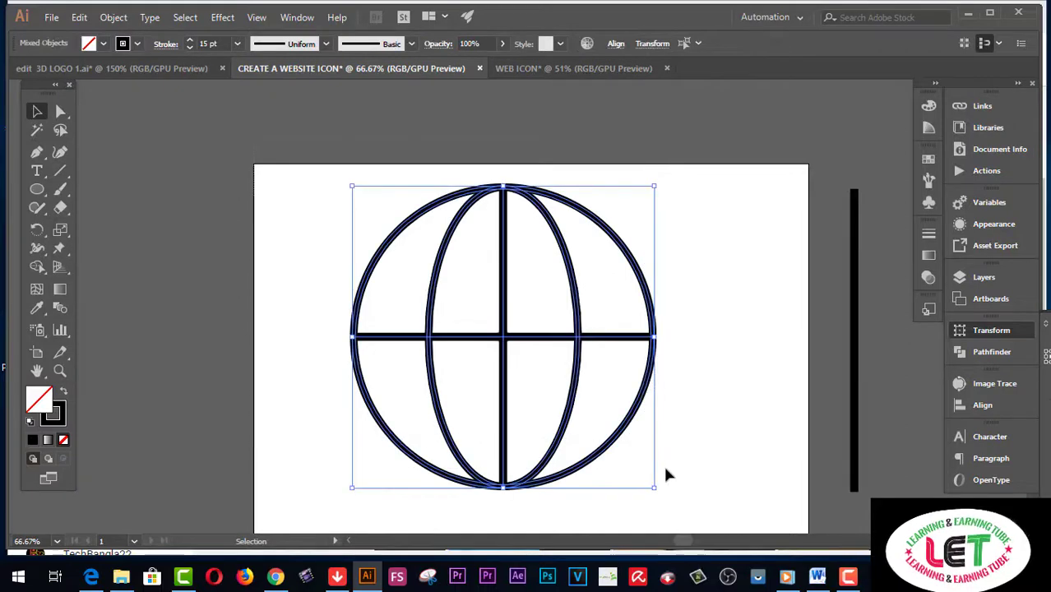
click(114, 17)
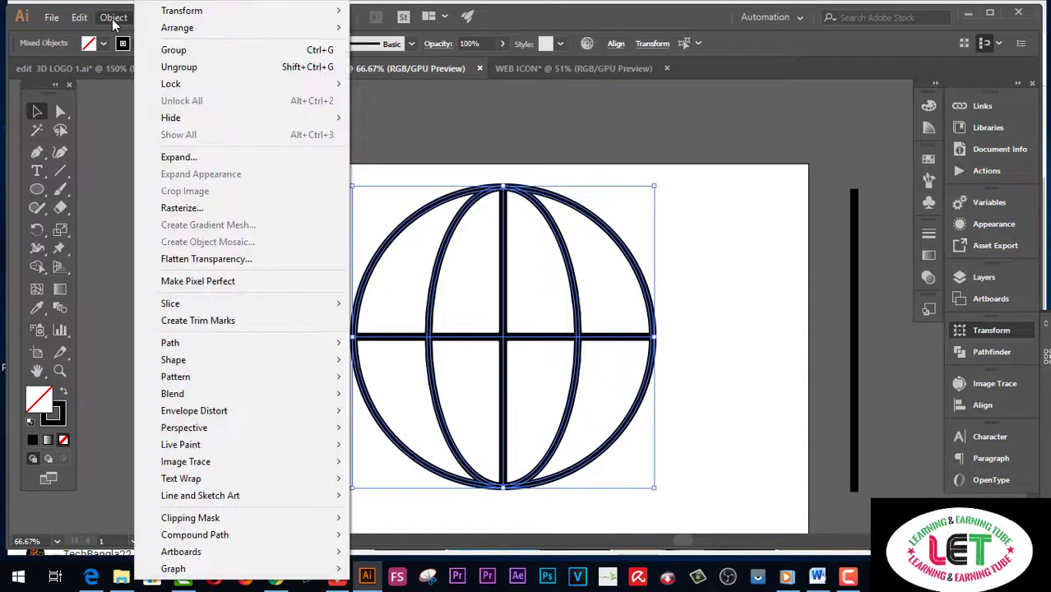
click(179, 157)
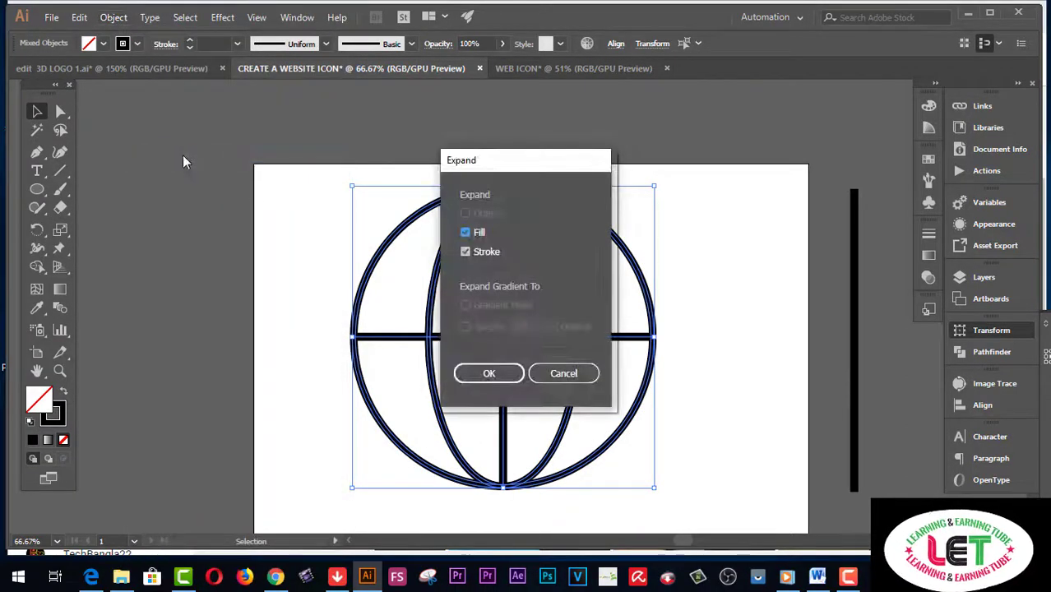
click(474, 375)
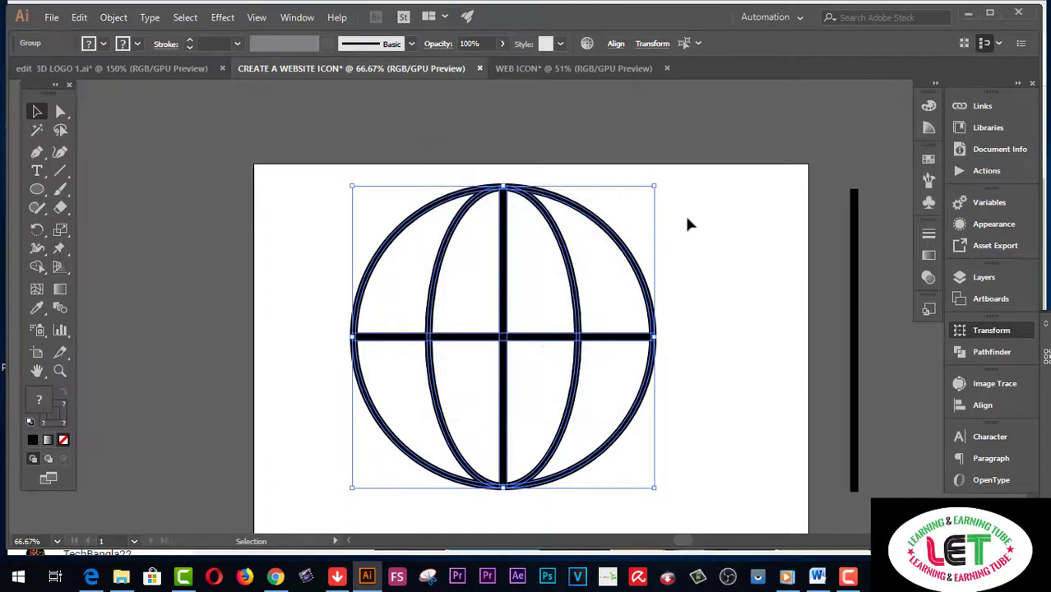
- Inspect the expanded outer circle, vertical bar and the globe's anchor points
click(686, 219)
click(639, 252)
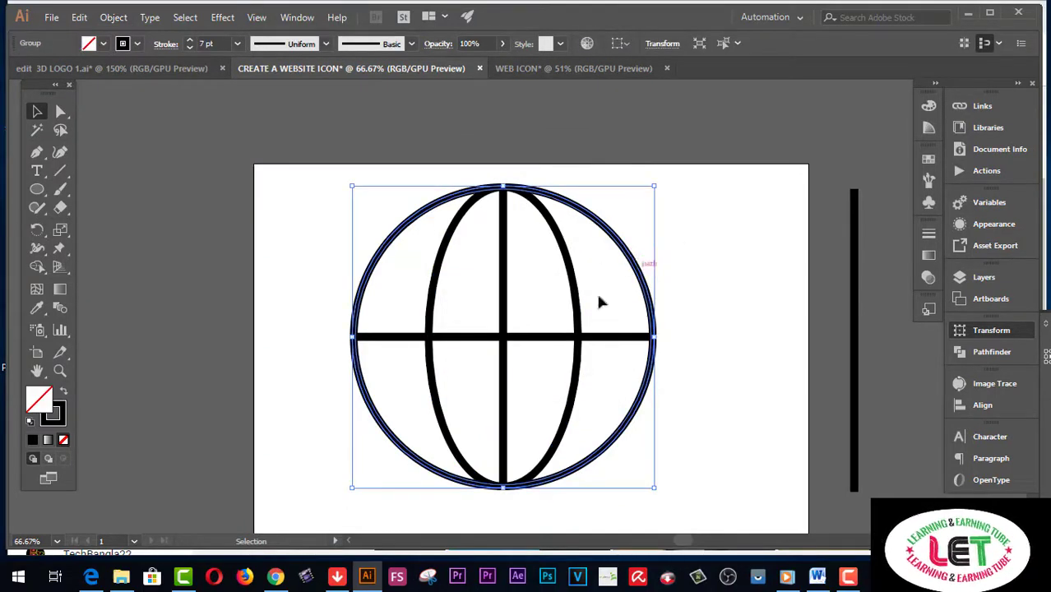
click(504, 322)
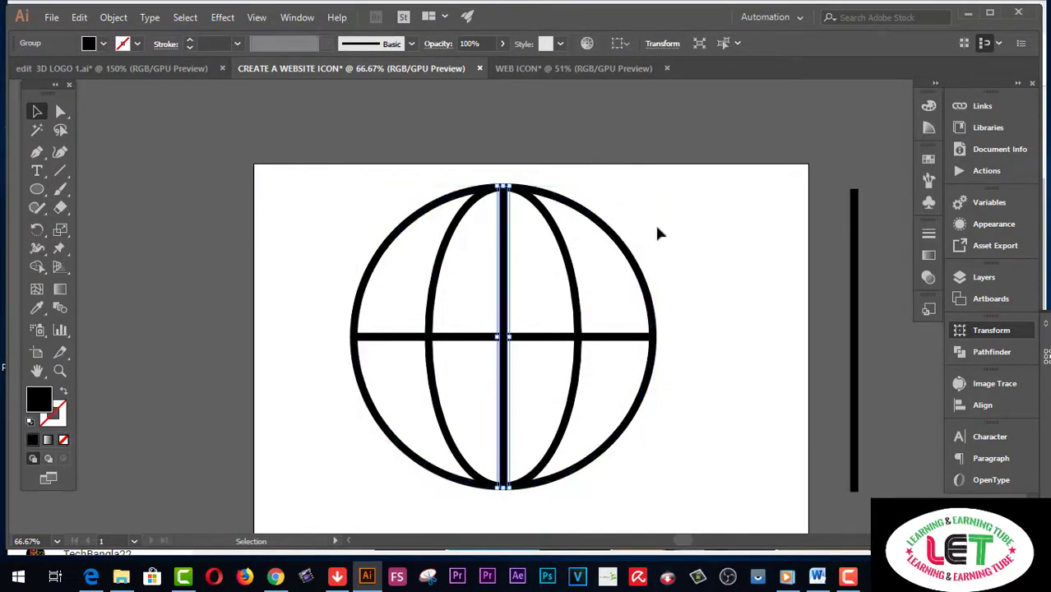
click(703, 203)
drag(305, 223, 732, 441)
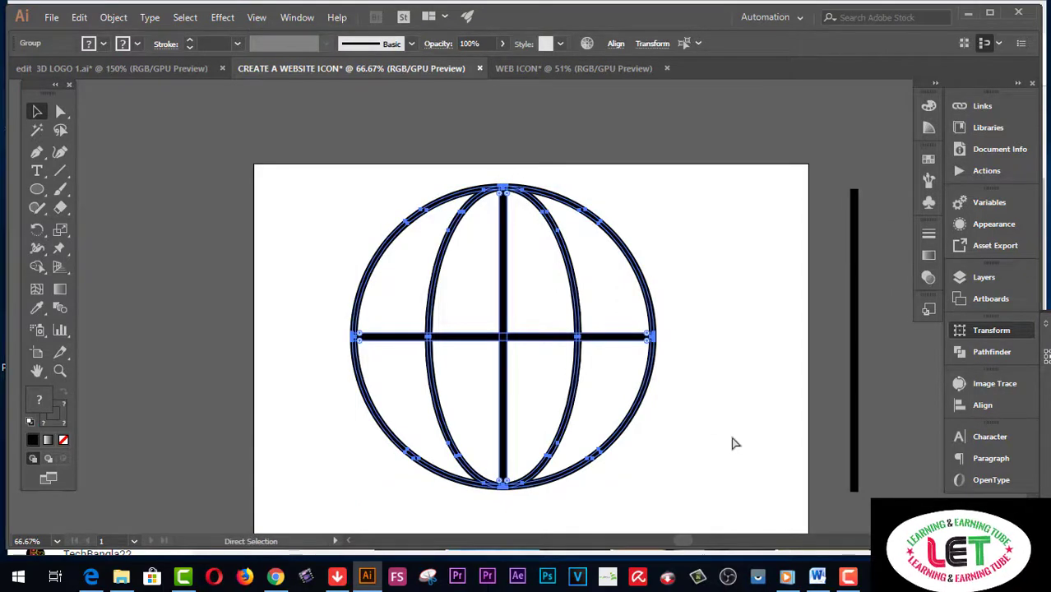
- Check the artwork in Outline view, zoom the globe to 100%, then switch to the YouTube page
key(ctrl+y)
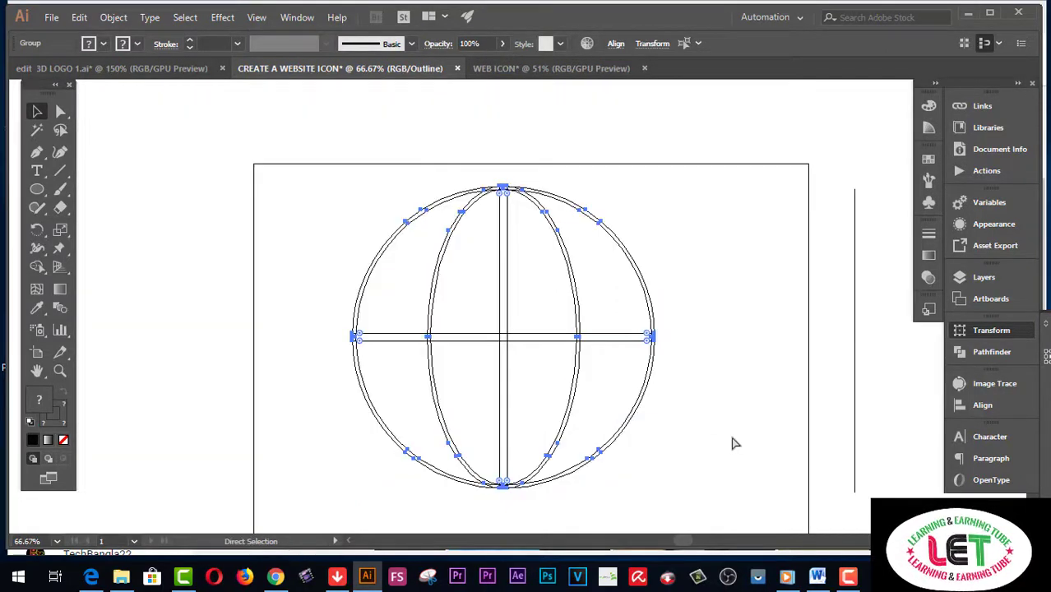
key(ctrl+y)
key(v)
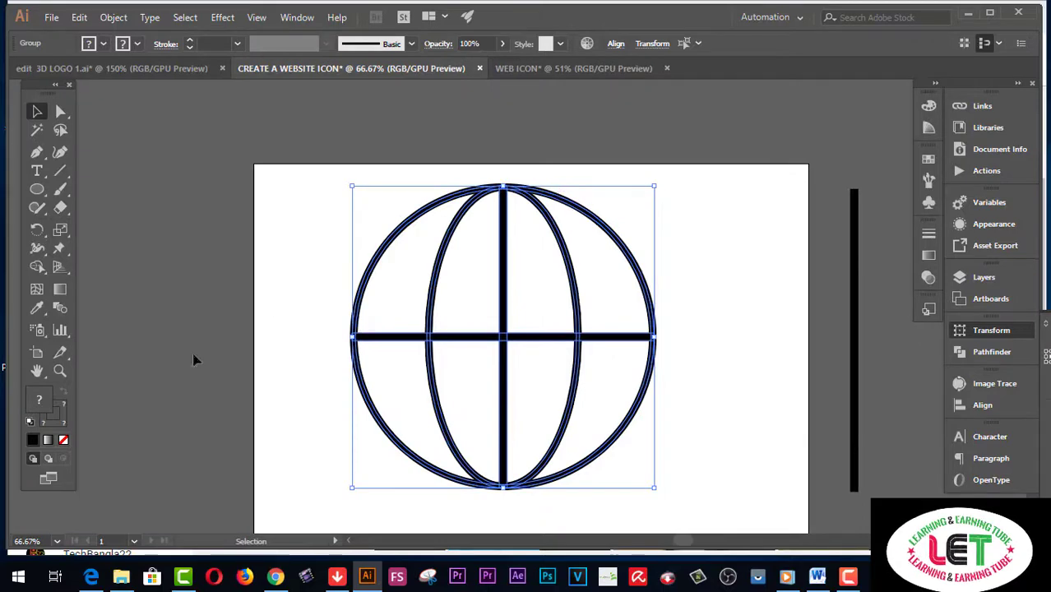
click(60, 371)
click(460, 312)
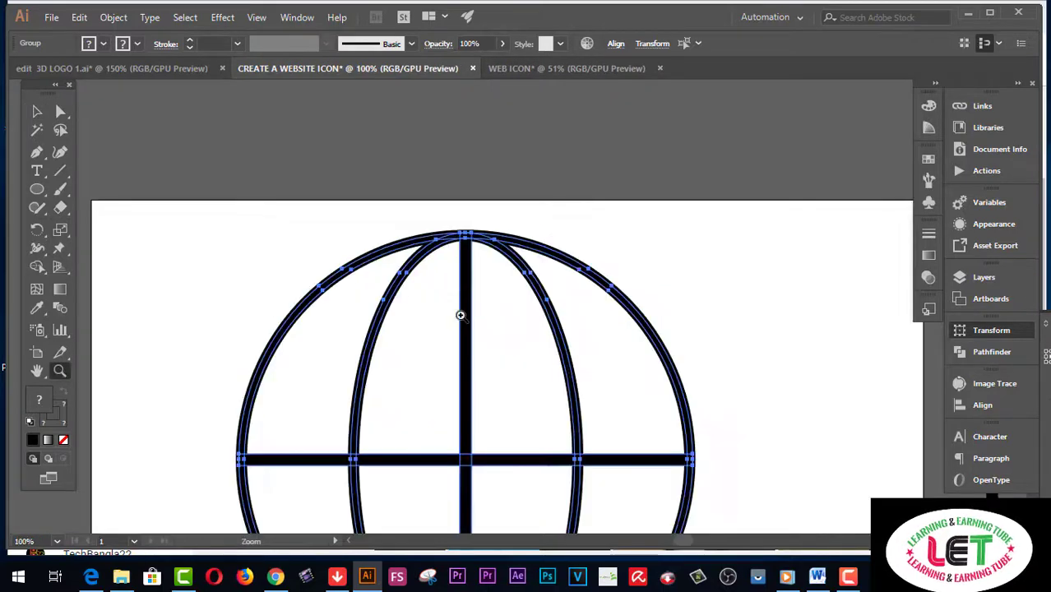
scroll(460, 315, down, 3)
scroll(460, 312, down, 2)
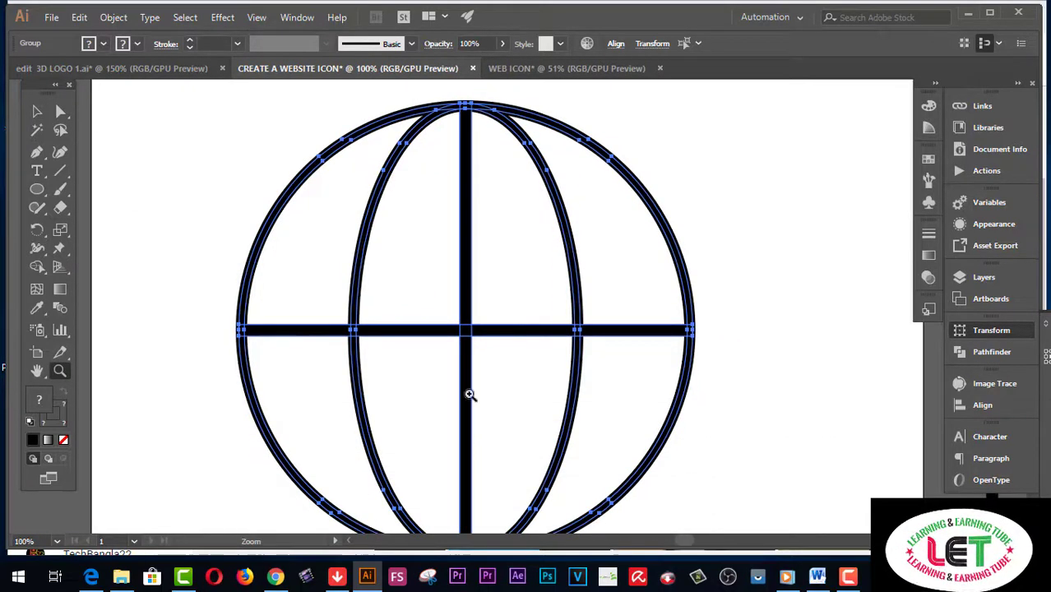
click(276, 576)
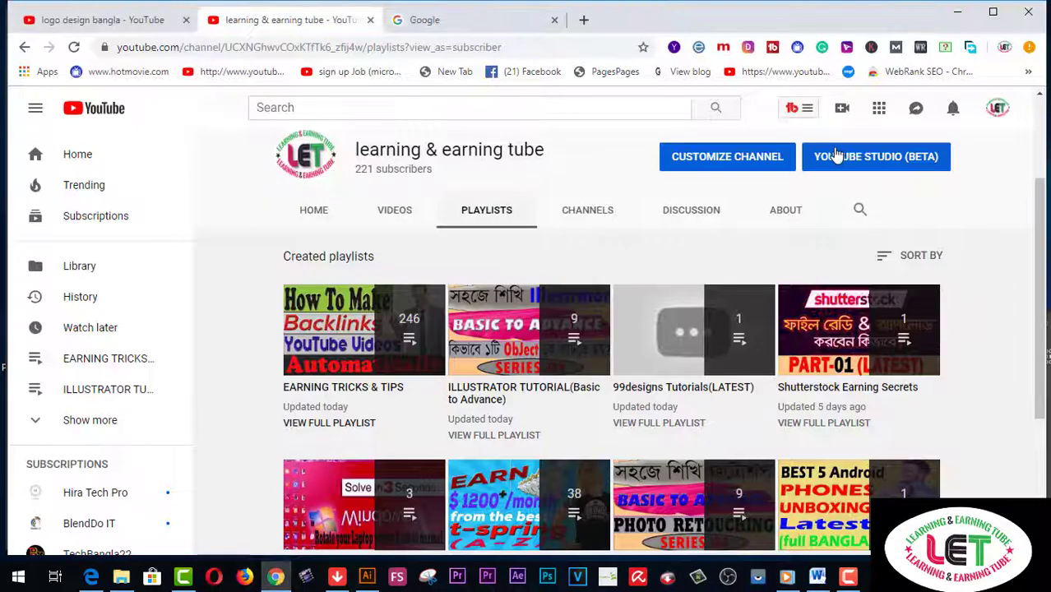
scroll(977, 214, up, 1)
scroll(977, 247, up, 1)
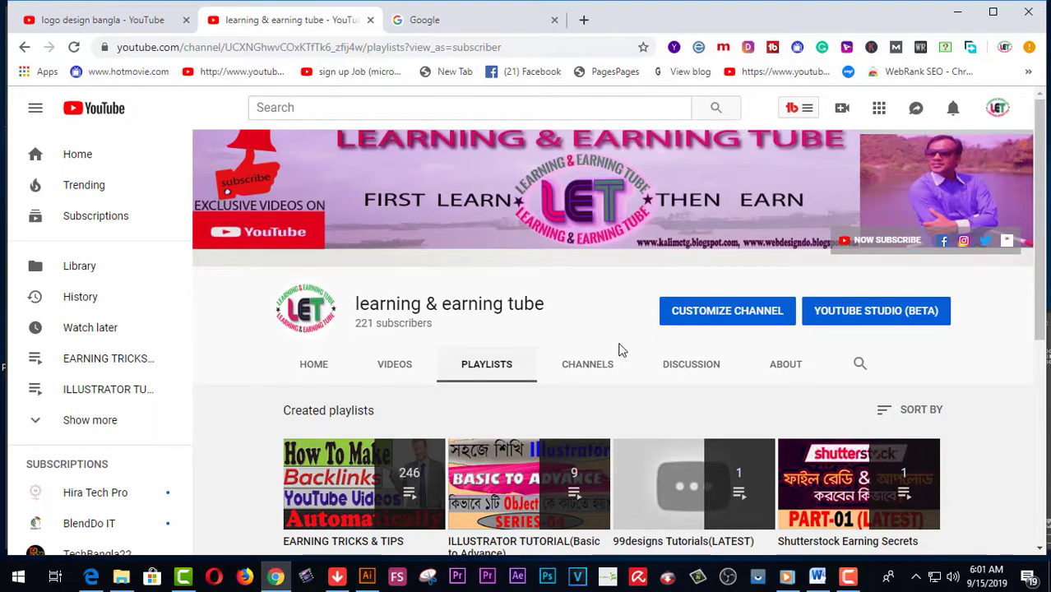
scroll(610, 336, down, 1)
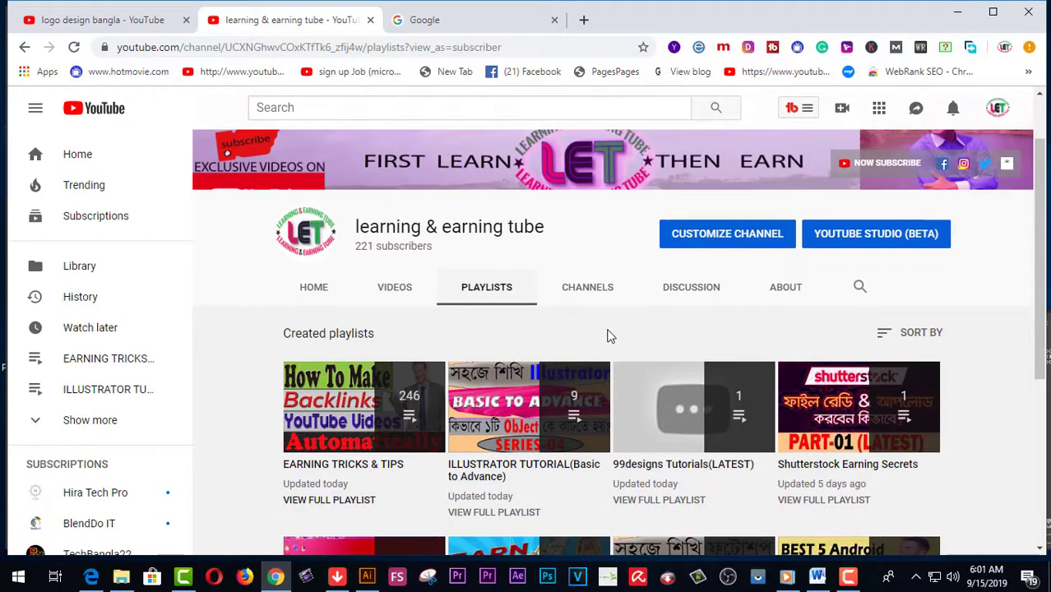